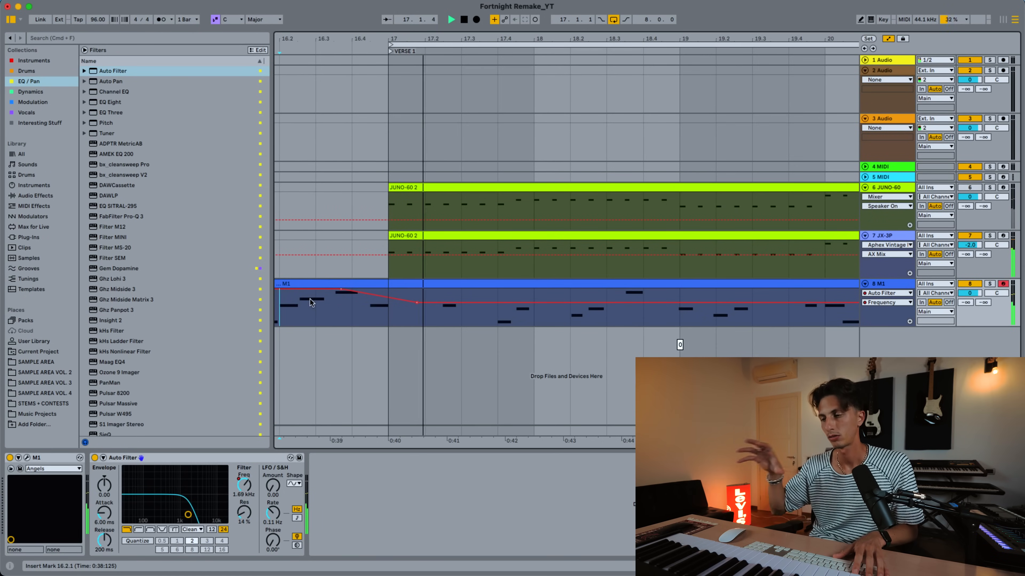
# Play the verse around bar 23 with the automation lanes shown, and look over the JX-3P device's parameters
pyautogui.moveTo(420, 308)
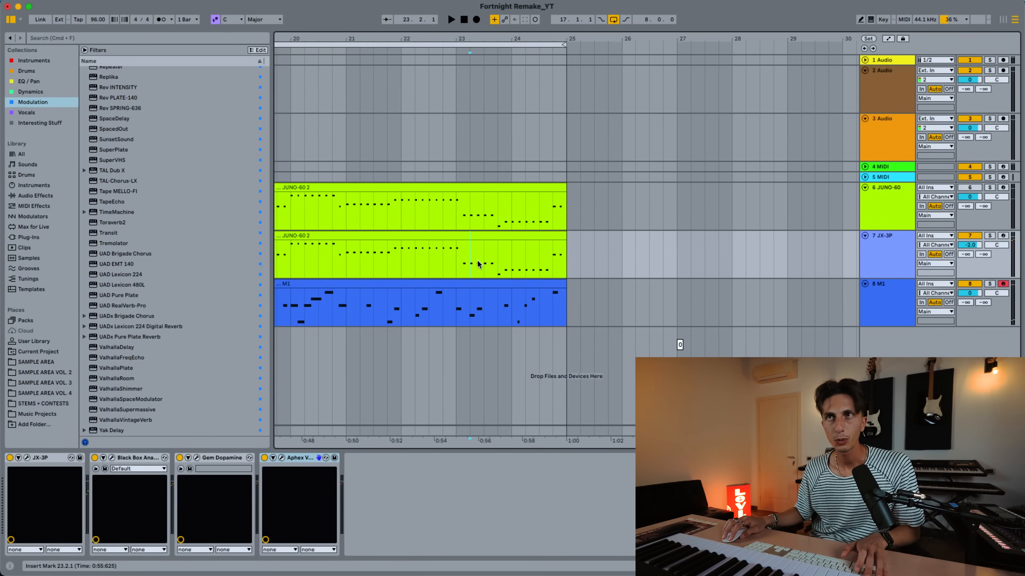
pyautogui.press('space')
pyautogui.press('a')
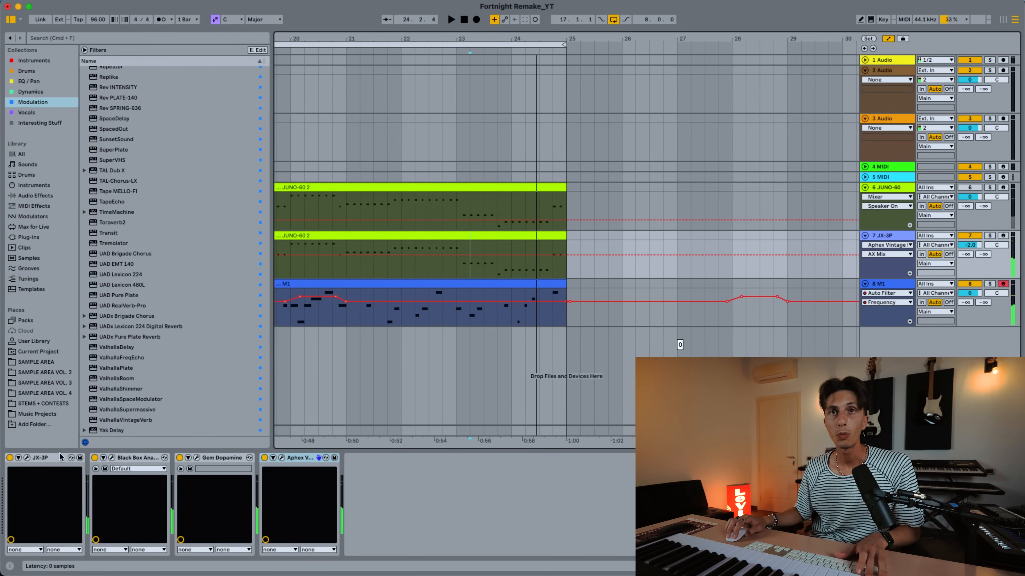
pyautogui.click(27, 458)
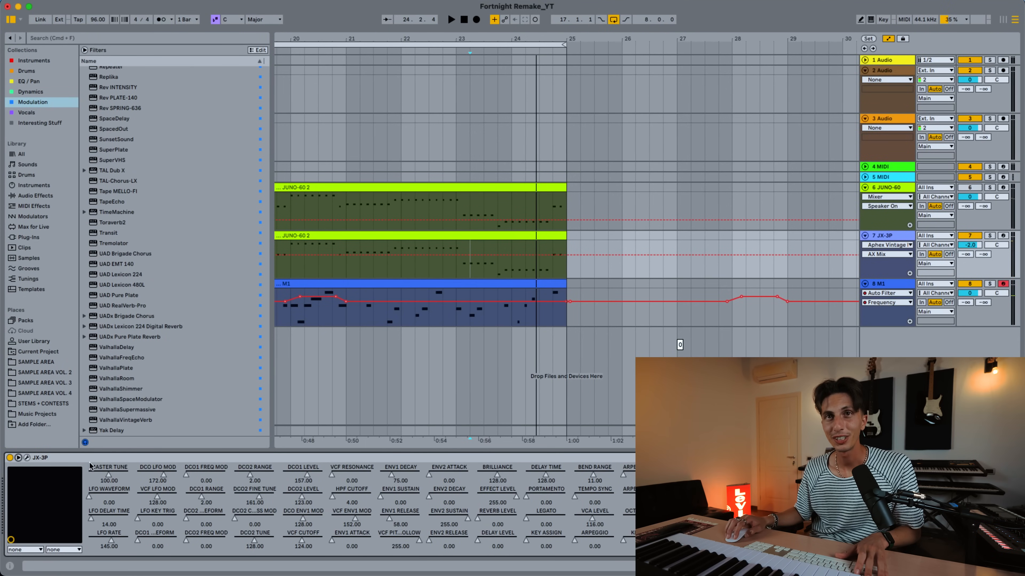
pyautogui.click(27, 458)
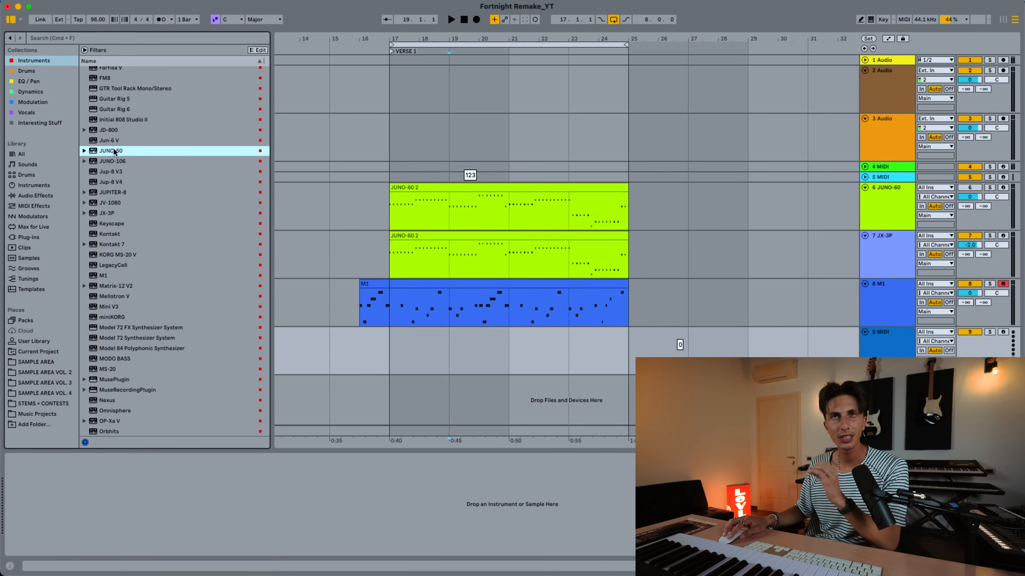
# Look through the Drums collection and select TR-707
pyautogui.moveTo(474, 365); pyautogui.dragTo(475, 367)
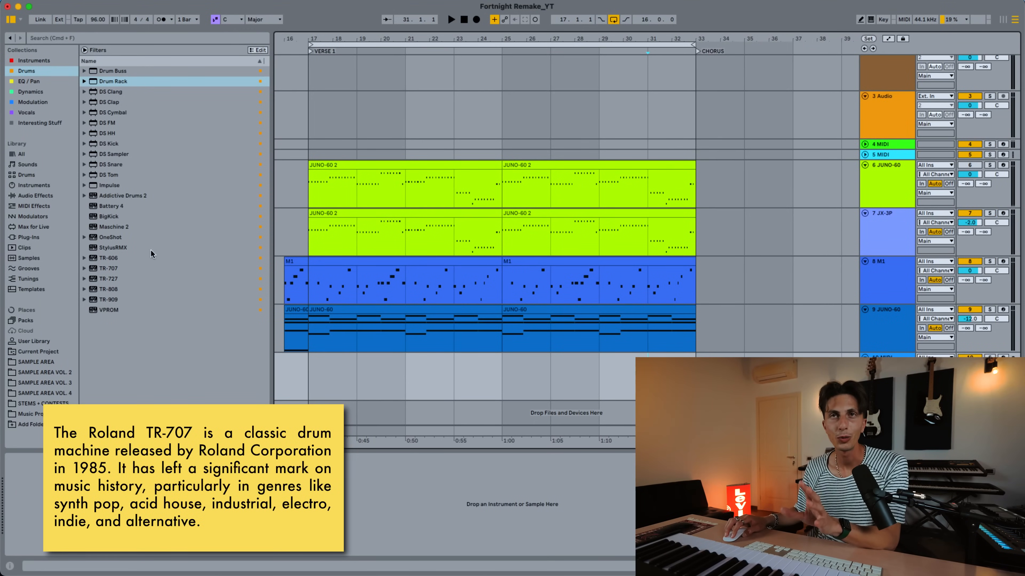
pyautogui.click(117, 270)
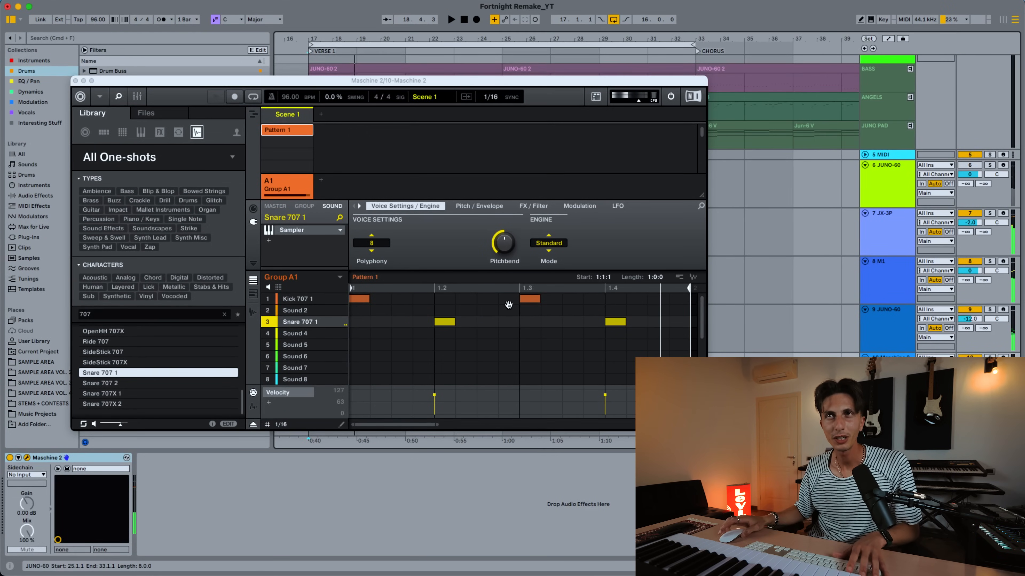
# Add the internal Reverb effect after the Sampler on Snare 707 1 and set its mode to Hall during playback
pyautogui.click(491, 207)
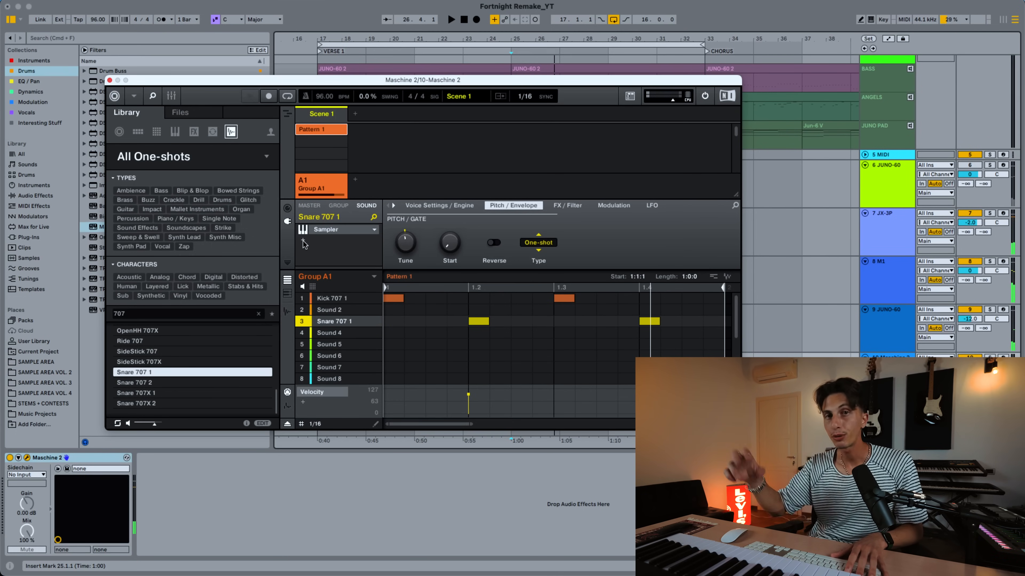
pyautogui.click(303, 241)
pyautogui.moveTo(325, 263)
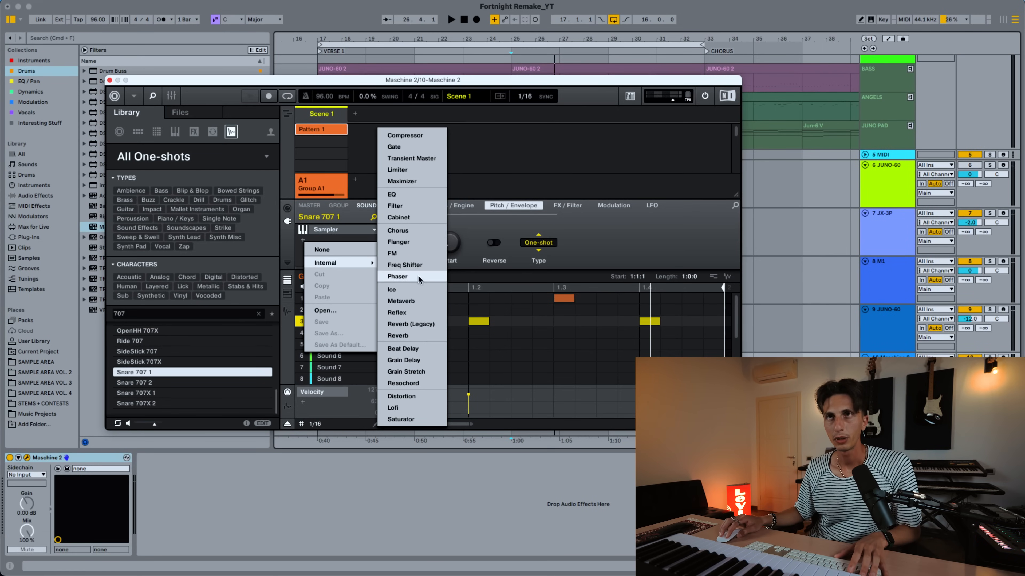
pyautogui.click(397, 335)
pyautogui.press('space')
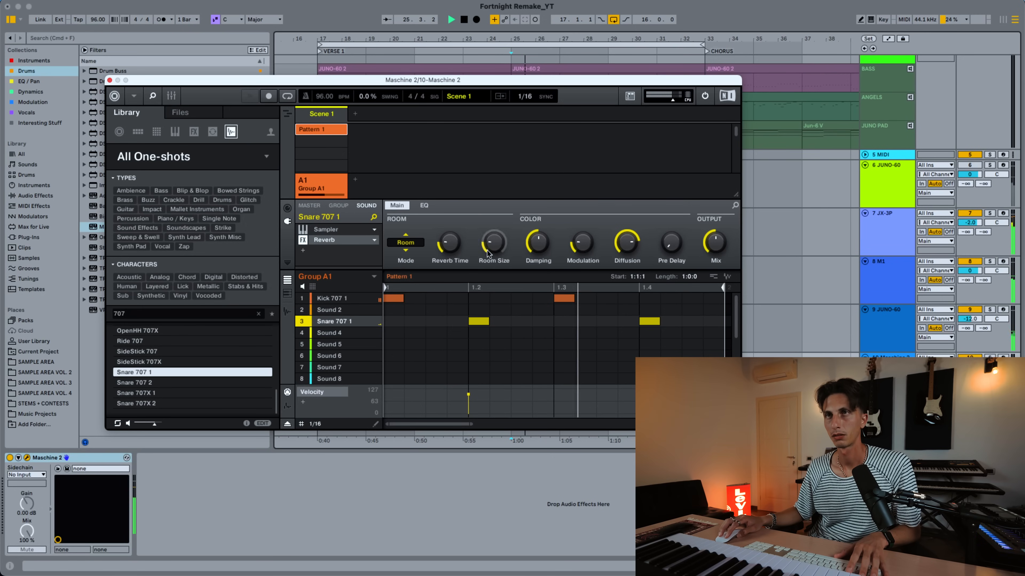
pyautogui.click(423, 244)
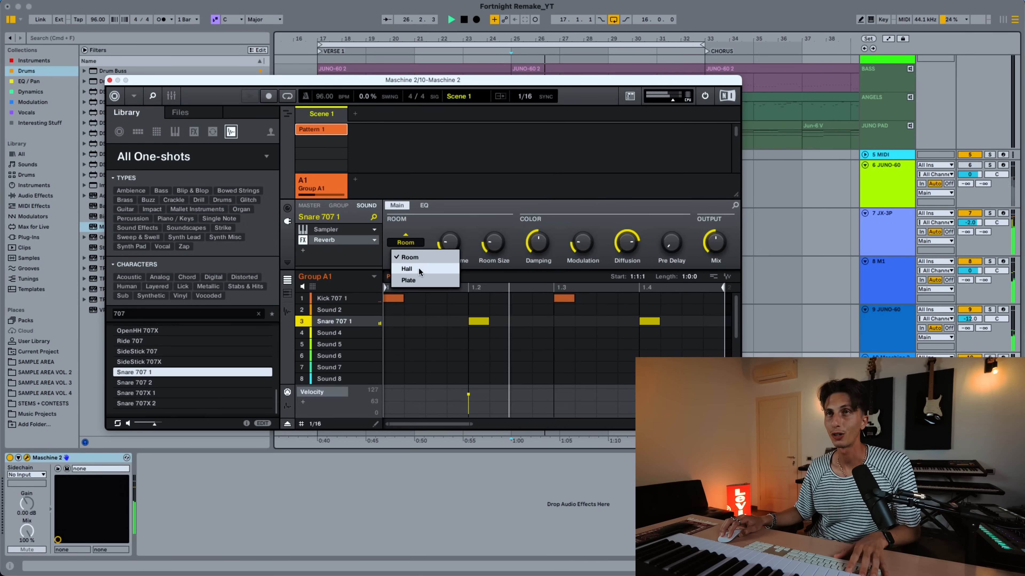
pyautogui.click(406, 268)
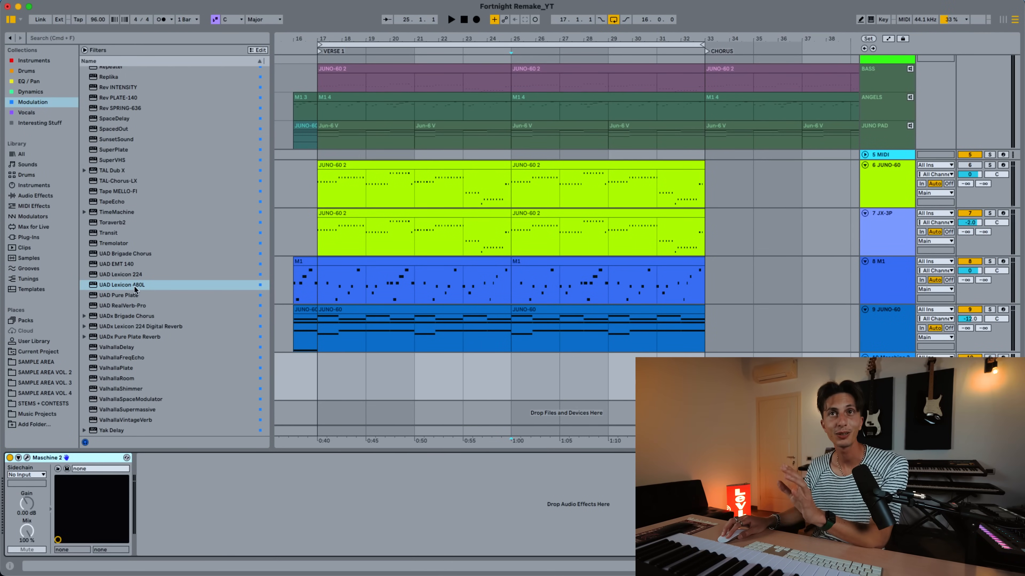
# Load the UAD Lexicon 480L and UAD Lexicon 224 reverbs on the Maschine 2 track and close the 480L window
pyautogui.doubleClick(134, 286)
pyautogui.doubleClick(133, 276)
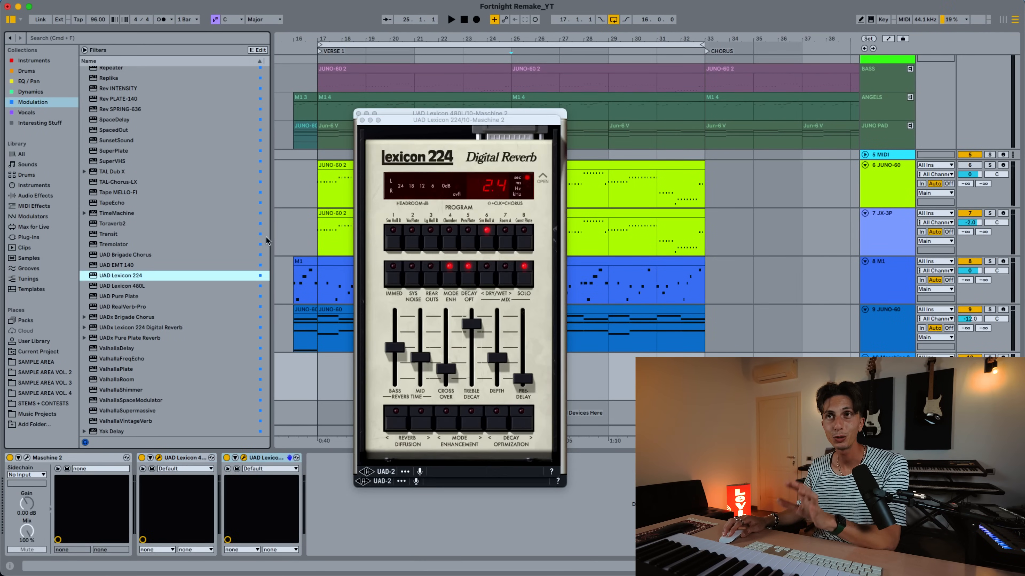
pyautogui.moveTo(463, 117); pyautogui.dragTo(644, 118)
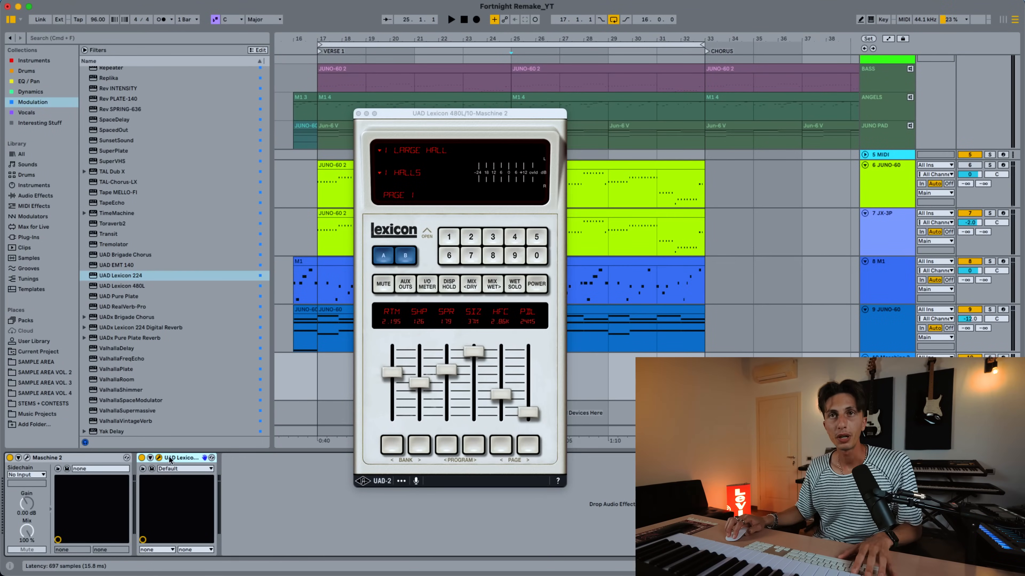
pyautogui.click(159, 457)
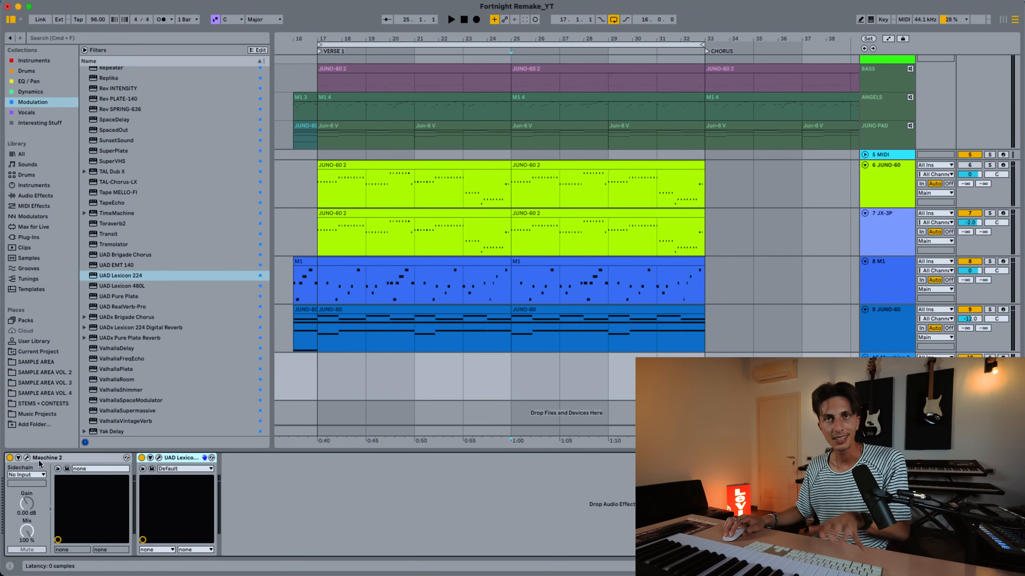
# Play the arrangement briefly from bar 25 and check the drum sounds and pattern inside Maschine 2
pyautogui.click(509, 375)
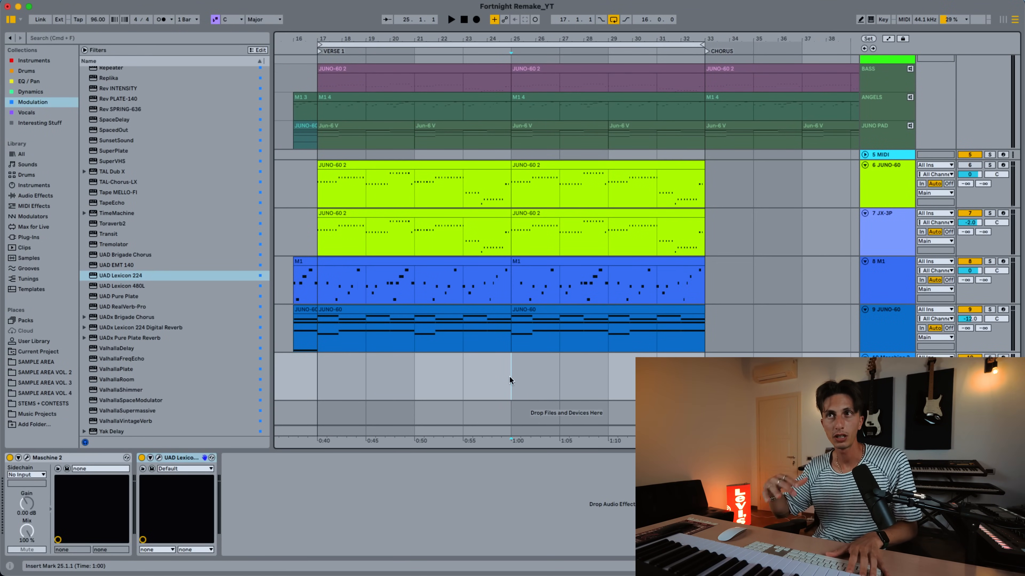
pyautogui.press('space')
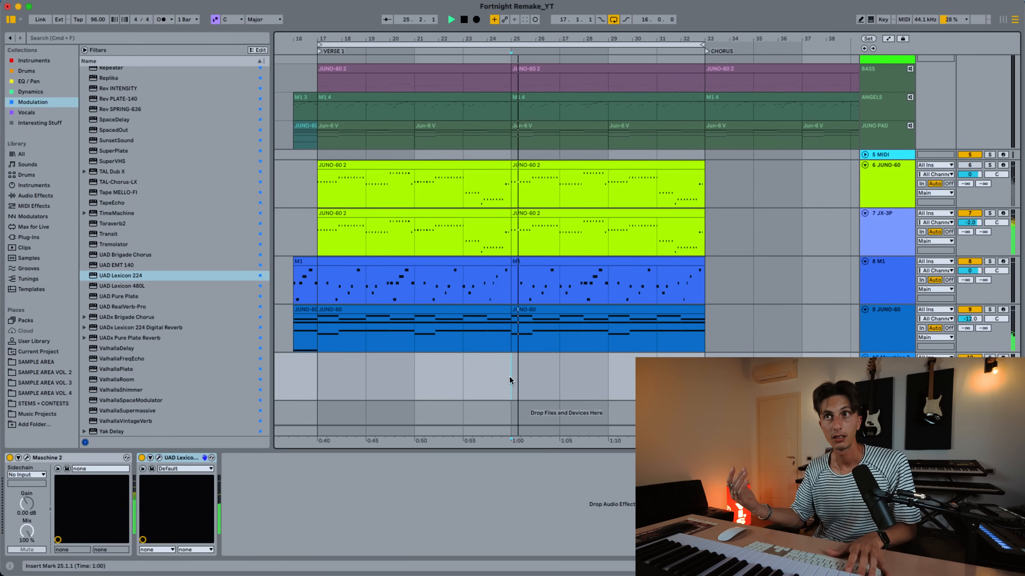
pyautogui.press('space')
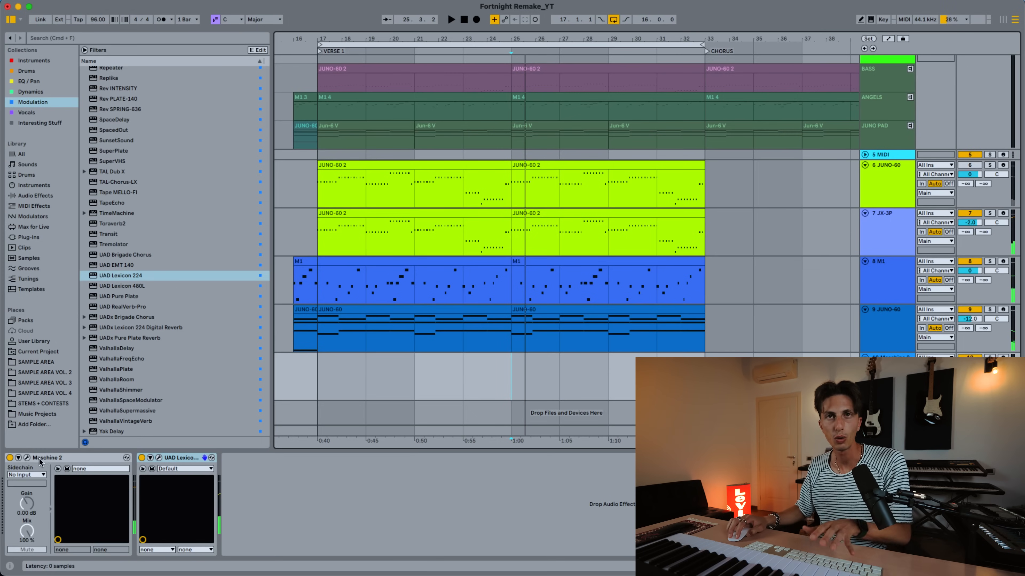
pyautogui.click(26, 458)
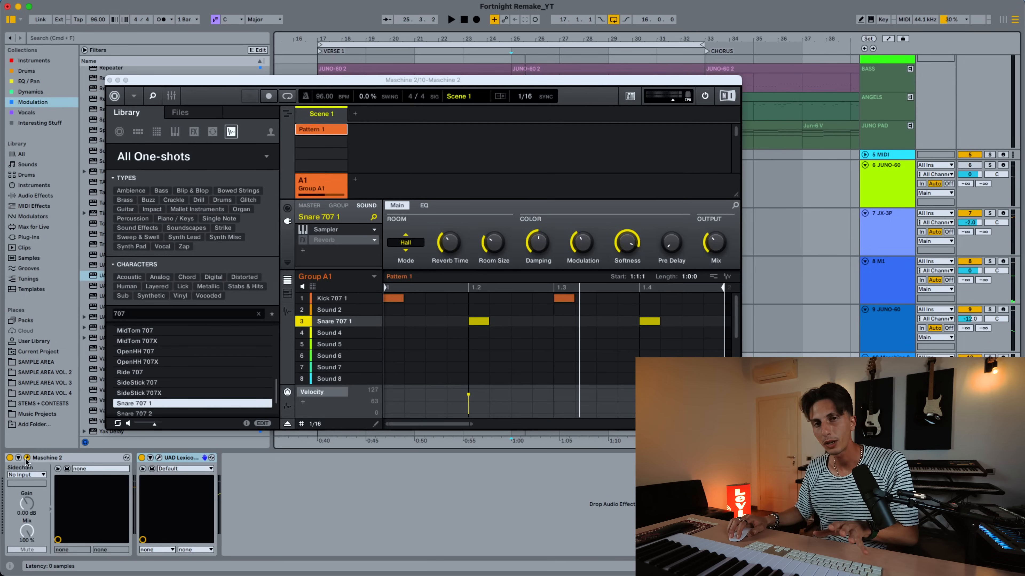
pyautogui.press('super+w')
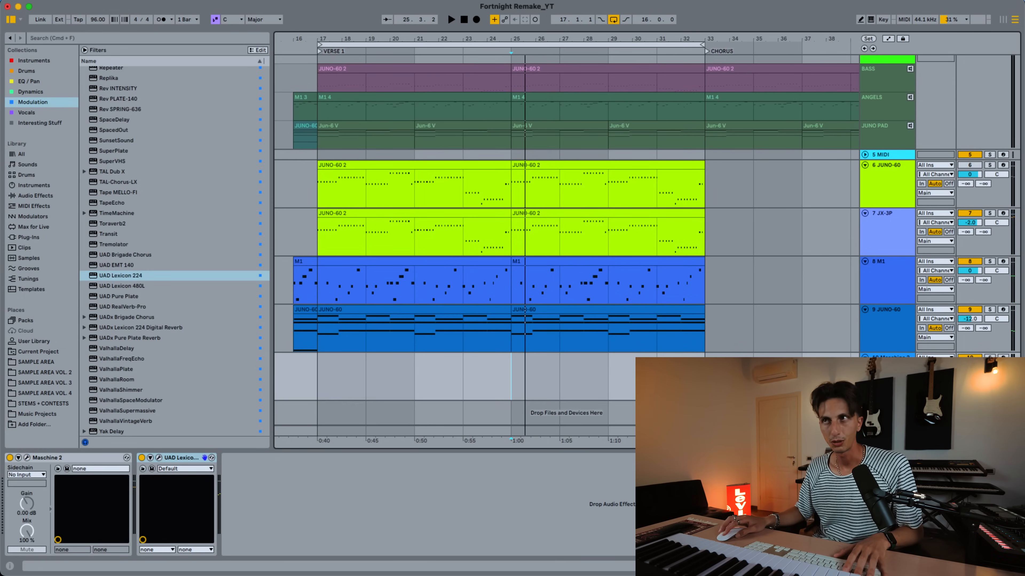
# Insert two new audio tracks below the Maschine 2 track
pyautogui.press('super+t')
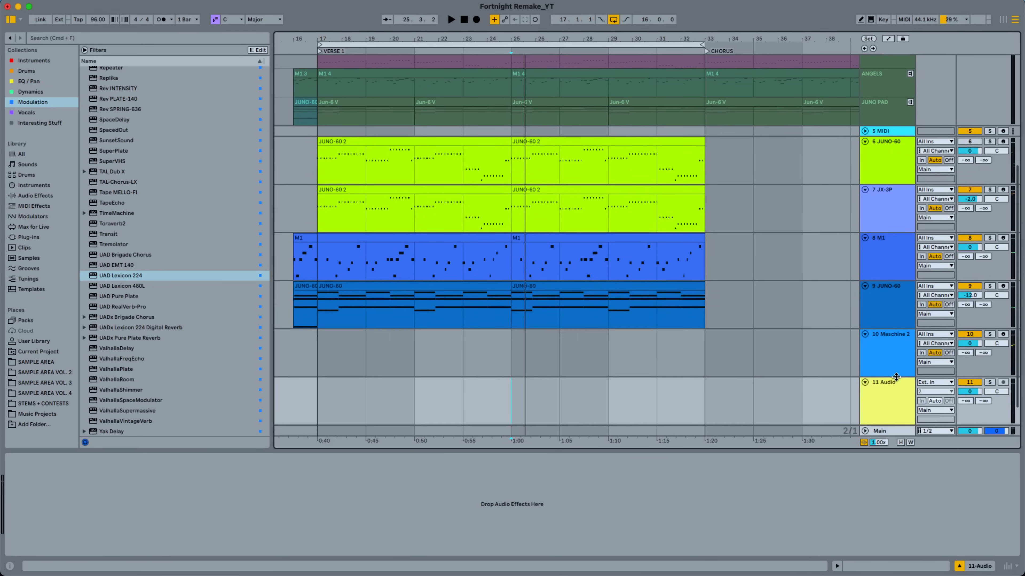
pyautogui.press('super+t')
pyautogui.click(882, 307)
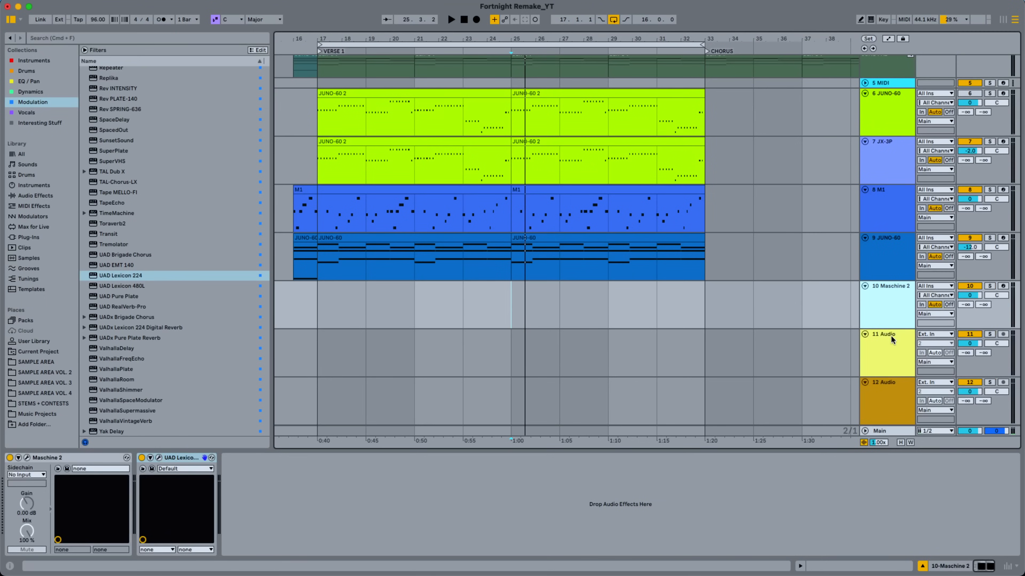
pyautogui.click(890, 353)
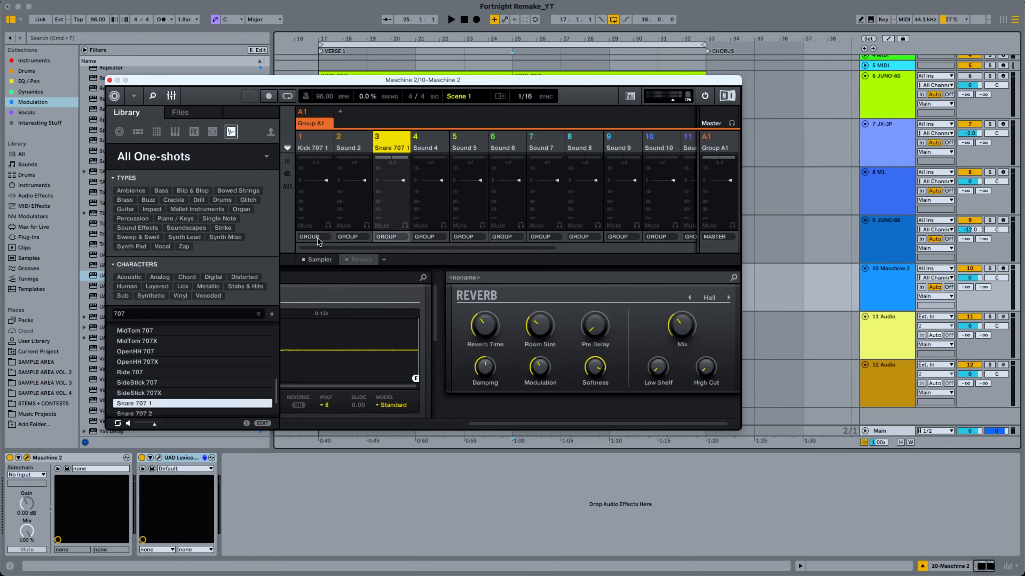
# Route Kick 707 1 to Ext. 2 and Snare 707 1 to Ext. 3 in Maschine's mixer, and close the plugin window
pyautogui.click(317, 237)
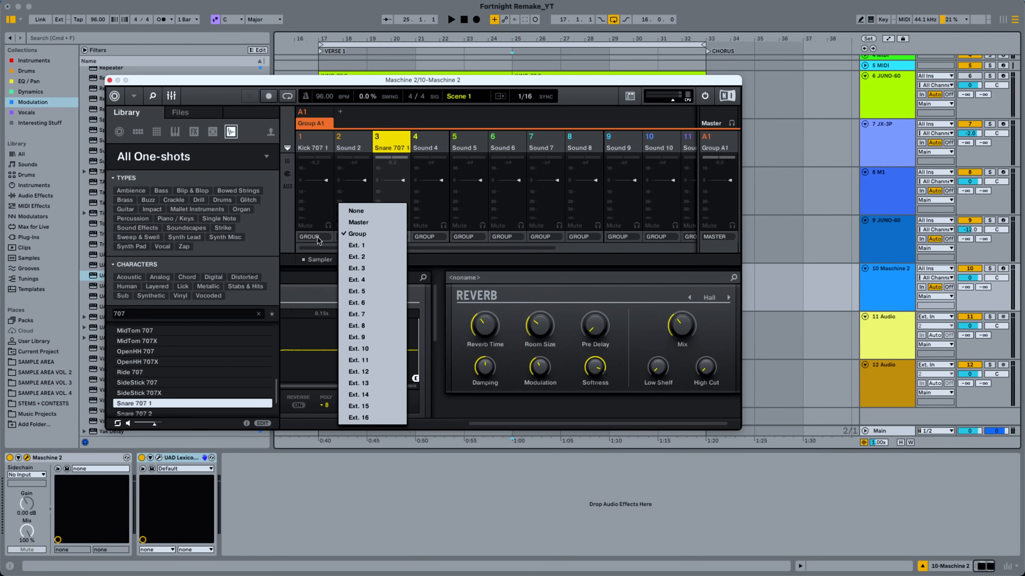
pyautogui.click(368, 258)
pyautogui.click(390, 238)
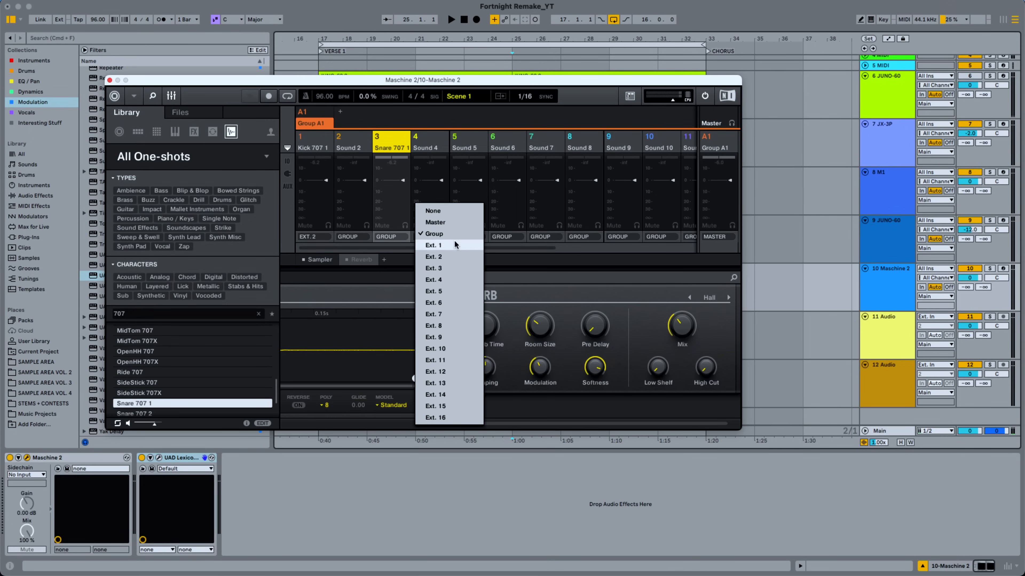
pyautogui.click(434, 268)
pyautogui.click(109, 80)
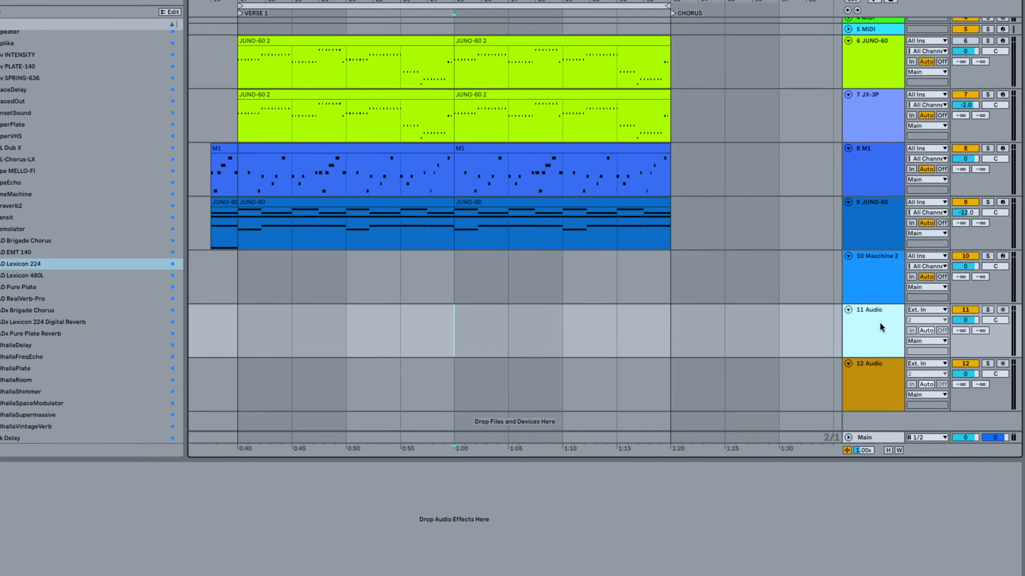
# Feed audio tracks 11 and 12 from separate 10-Maschine 2 outputs, using Maschine Out 3 for track 12, with monitoring set to In
pyautogui.click(935, 317)
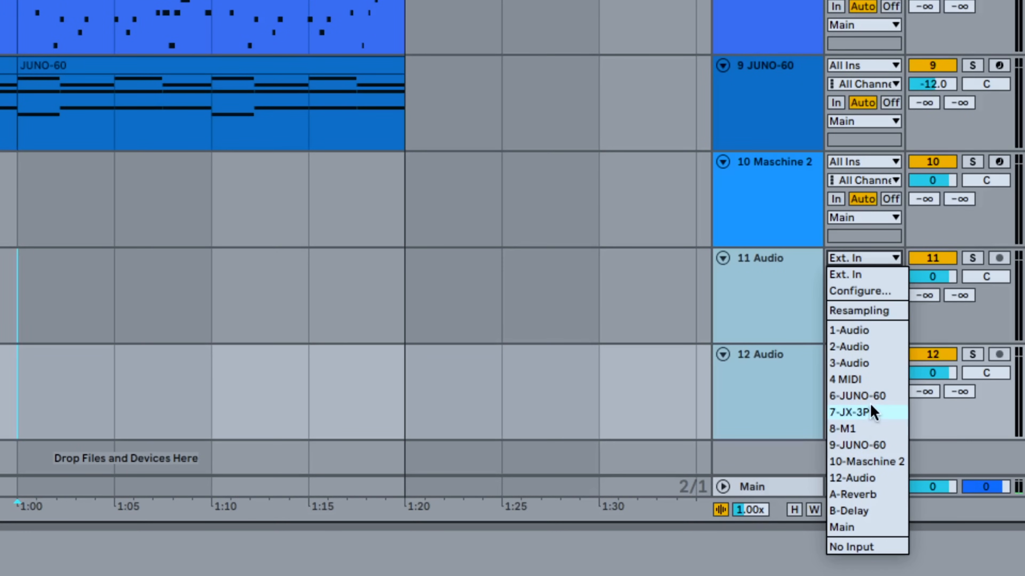
pyautogui.click(867, 461)
pyautogui.click(865, 278)
pyautogui.click(839, 349)
pyautogui.click(847, 375)
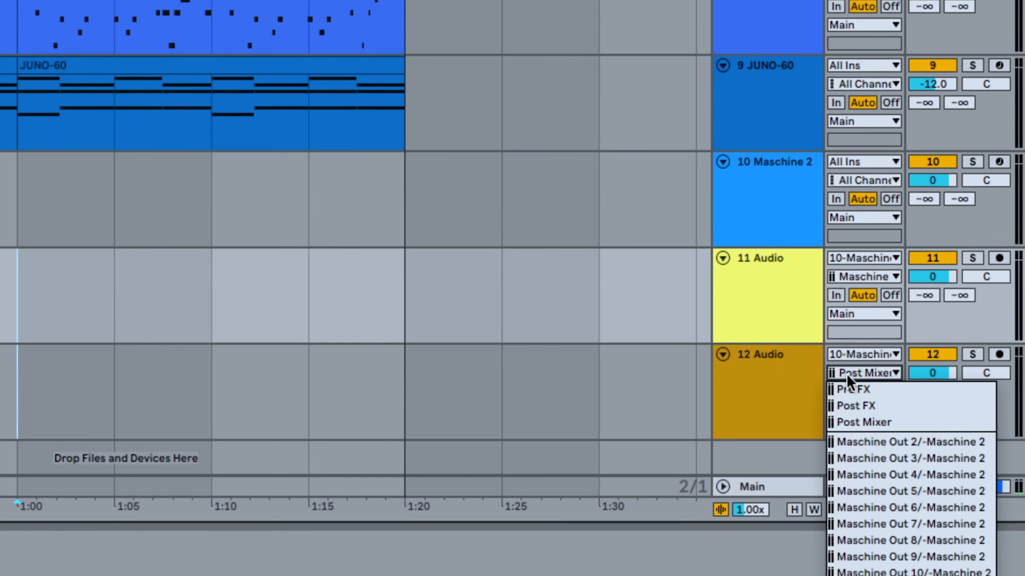
pyautogui.click(859, 458)
pyautogui.click(835, 393)
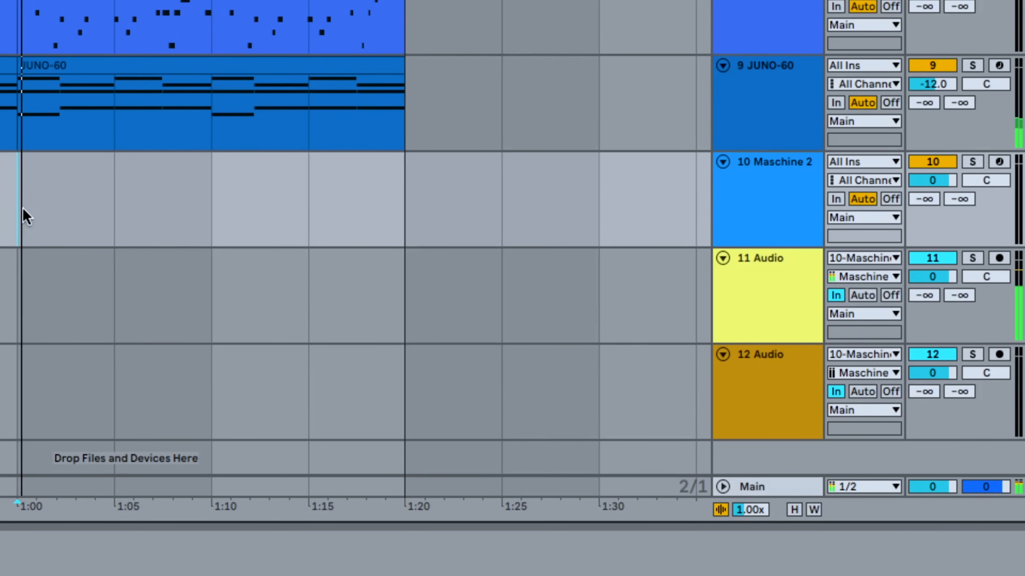
# Solo audio track 11 and then audio track 12 during playback to check the separated drum signals
pyautogui.click(809, 302)
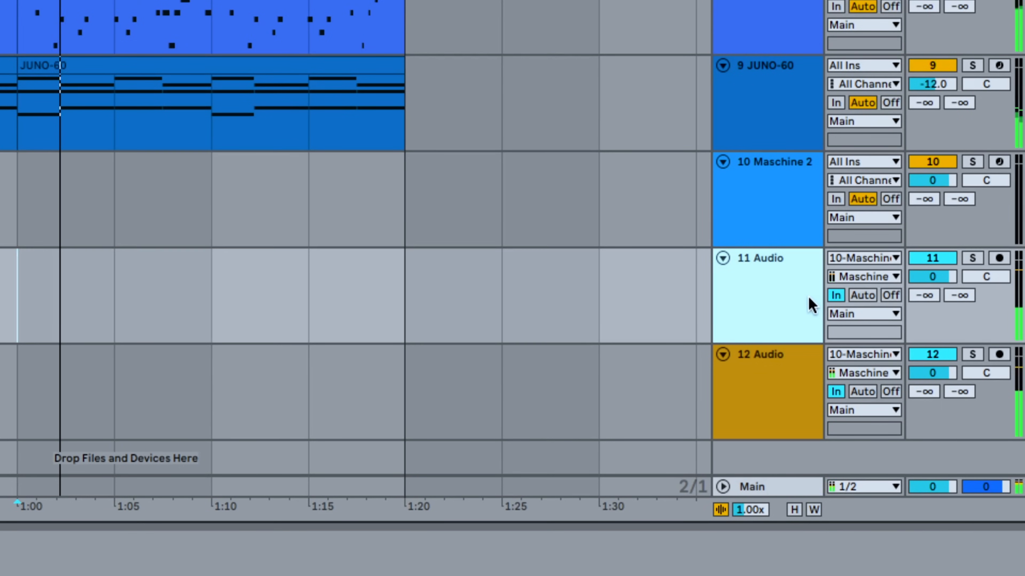
pyautogui.press('s')
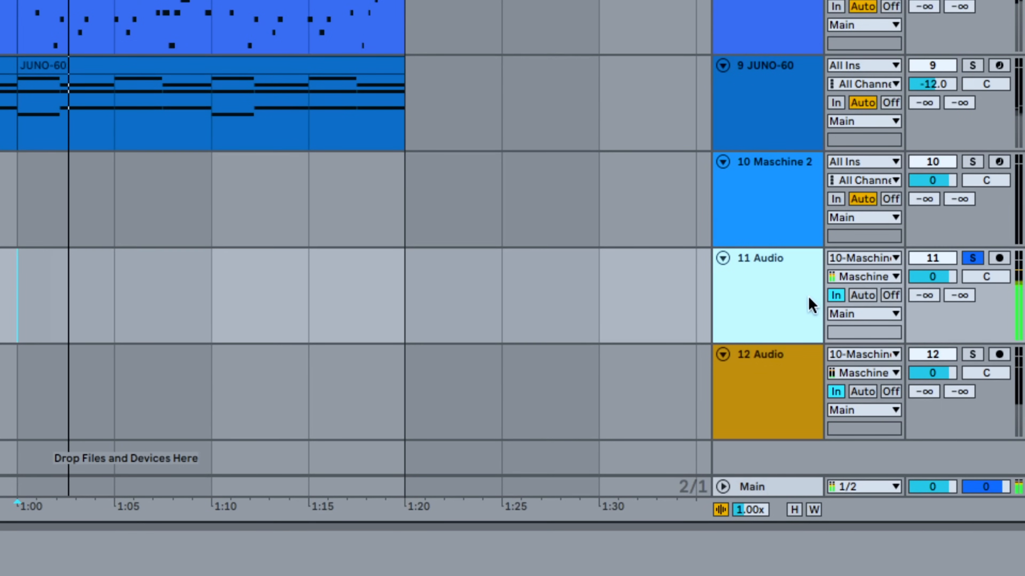
pyautogui.click(793, 349)
pyautogui.press('s')
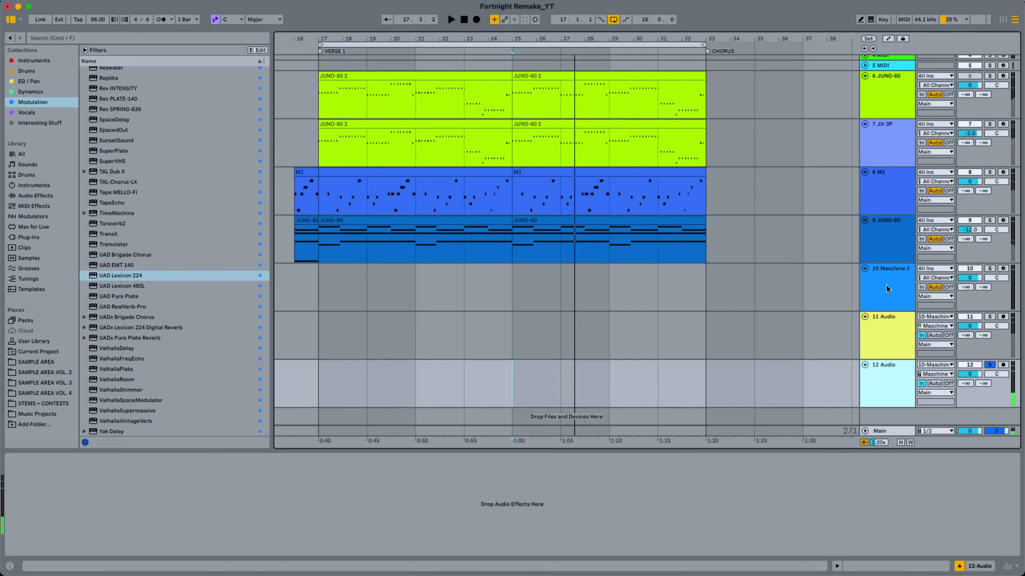
# Move the UAD Lexicon 480L reverb from the Maschine 2 track to audio track 12 and switch it on
pyautogui.click(771, 193)
pyautogui.moveTo(184, 458); pyautogui.dragTo(513, 372)
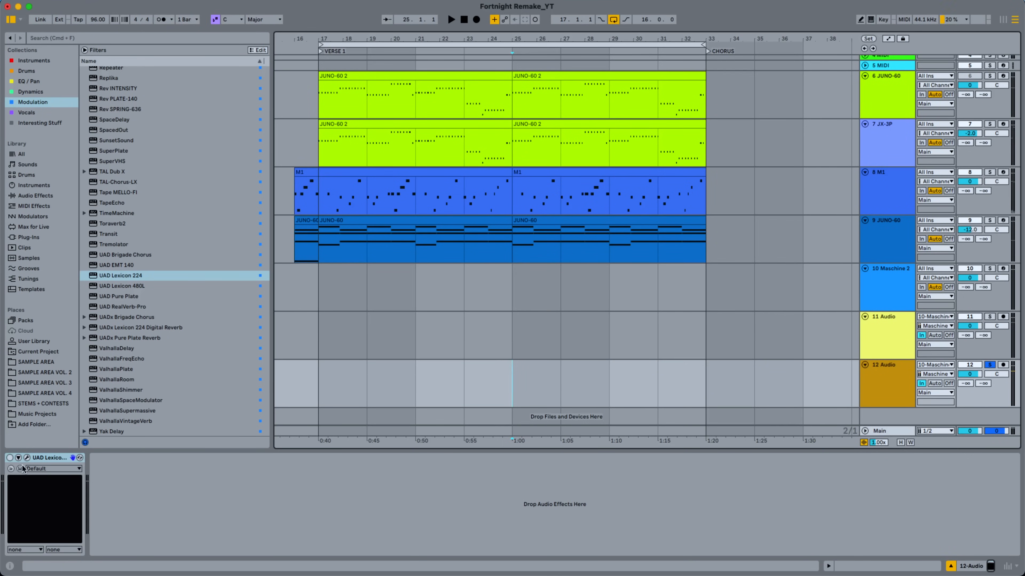
pyautogui.click(10, 459)
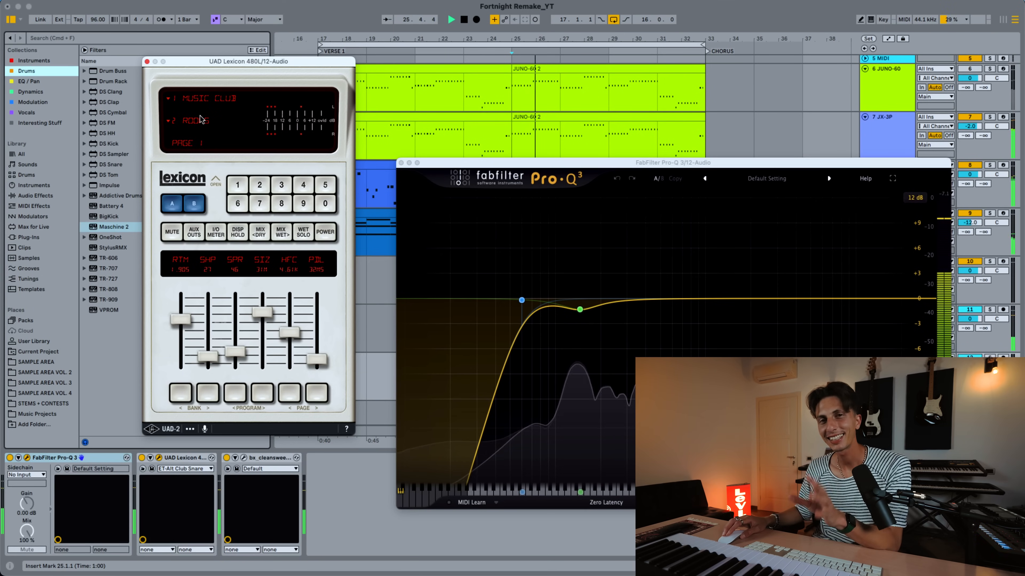
# Audition the 146.31 Hz bell band of the FabFilter Pro-Q 3 on audio track 12 in isolation
pyautogui.press('space')
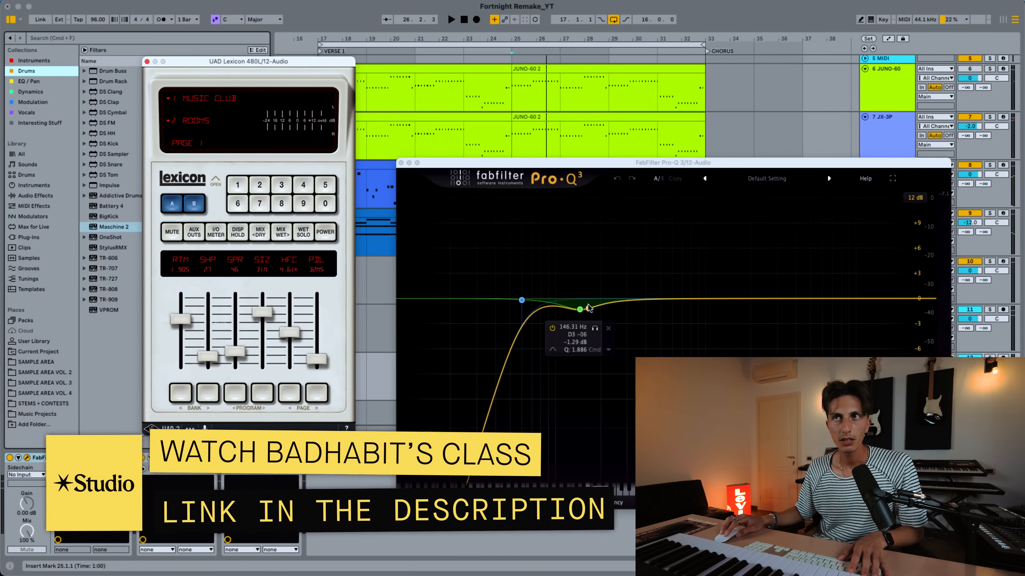
pyautogui.click(594, 328)
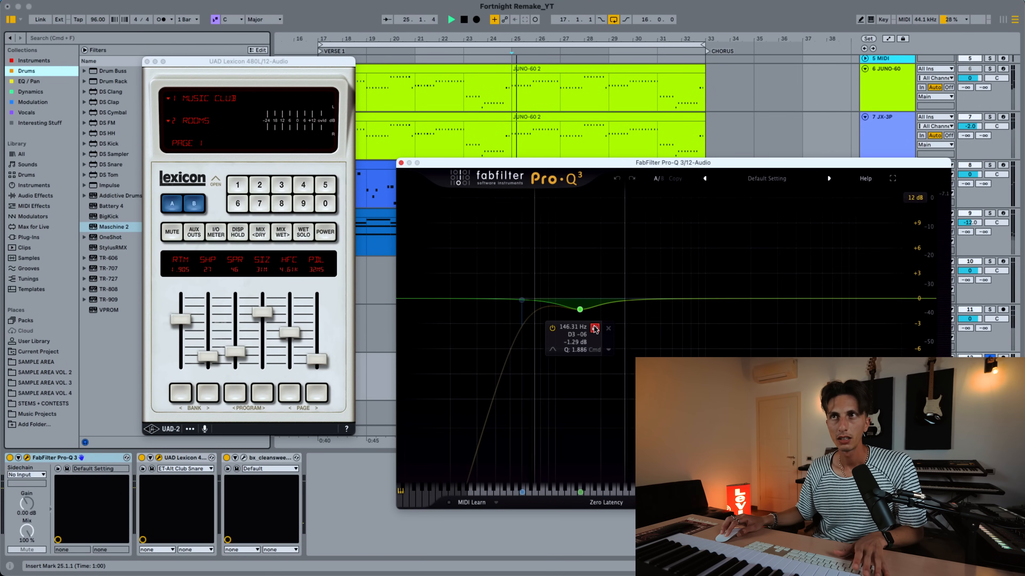
# Toggle solo listening for the bell band at 146.31 Hz in the FabFilter Pro-Q 3 on audio track 12
pyautogui.click(594, 328)
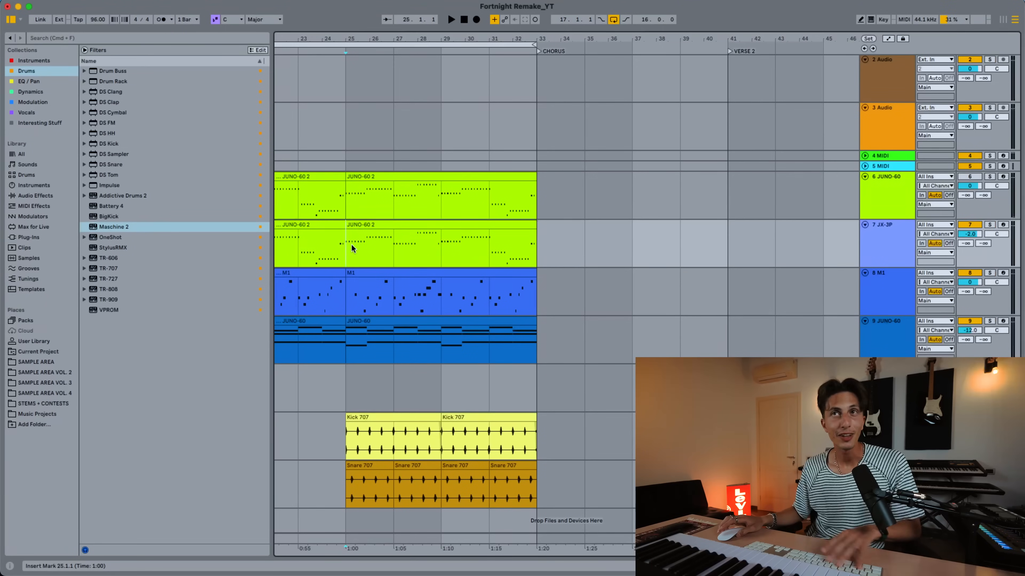
# Duplicate the synth, kick and snare clips of bars 25 to 33 into the chorus starting at bar 33
pyautogui.moveTo(355, 199); pyautogui.dragTo(547, 471)
pyautogui.press('super+d')
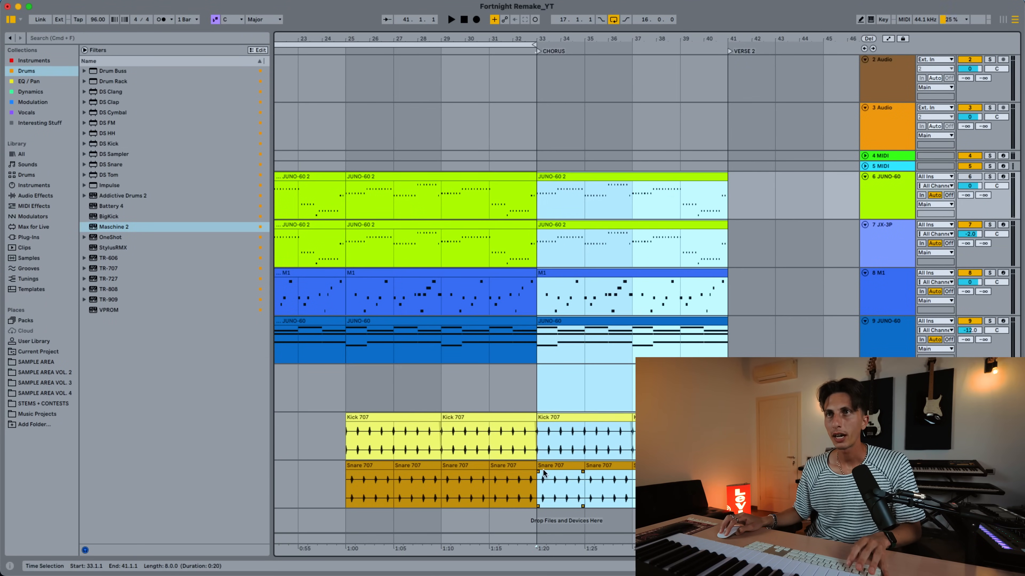
pyautogui.click(541, 204)
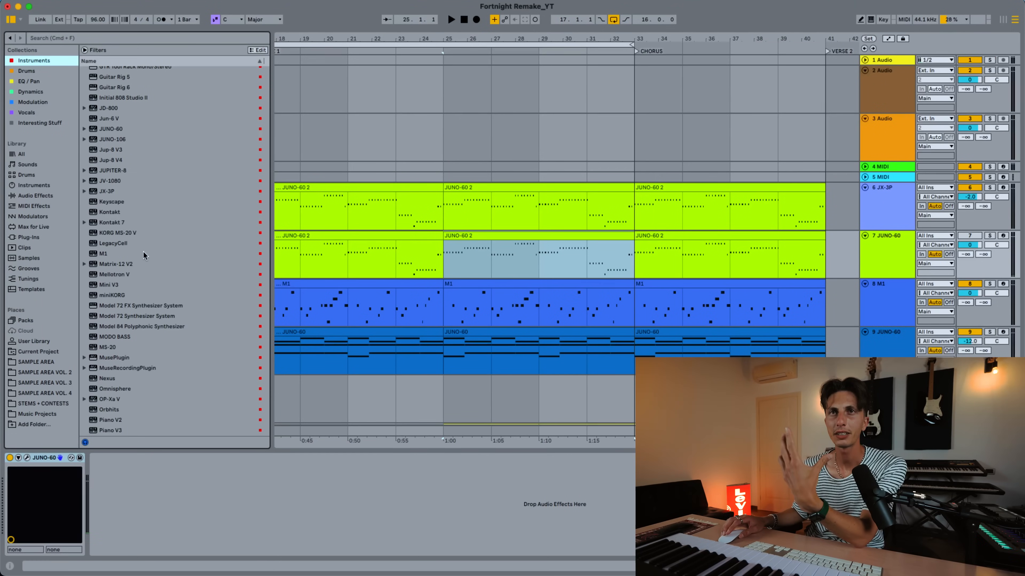
# Load Mini V3 in place of the JUNO-60 on track 7 and choose the Bad(B)ass preset
pyautogui.doubleClick(112, 285)
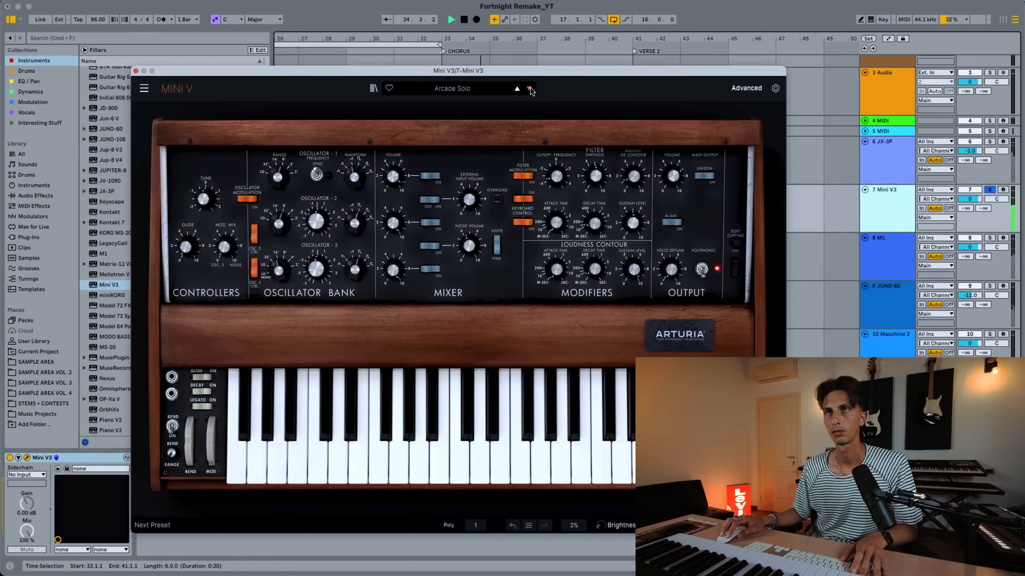
pyautogui.click(530, 89)
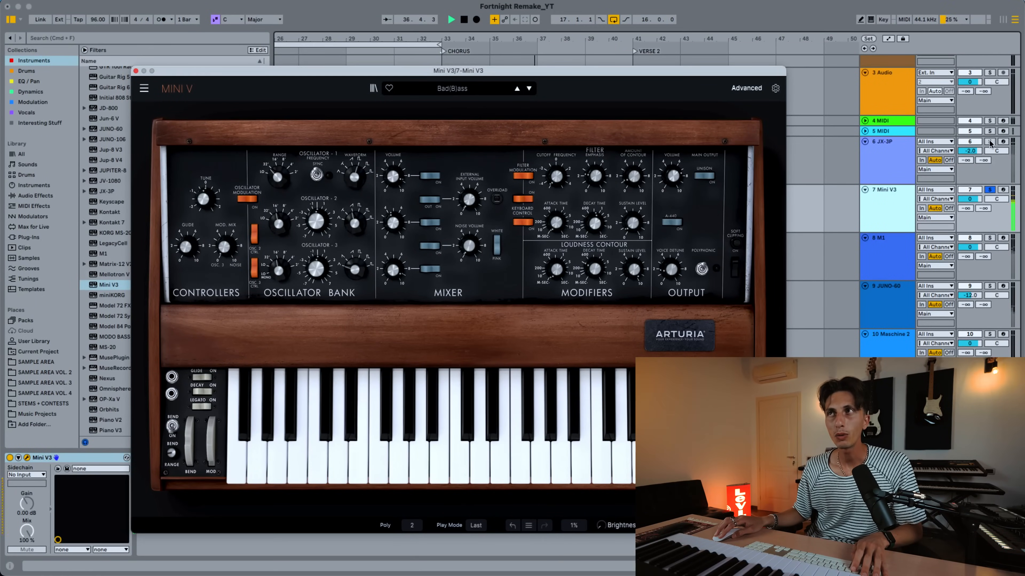
# Solo the JX-3P track together with the Mini V3 track to hear both layers
pyautogui.click(989, 141)
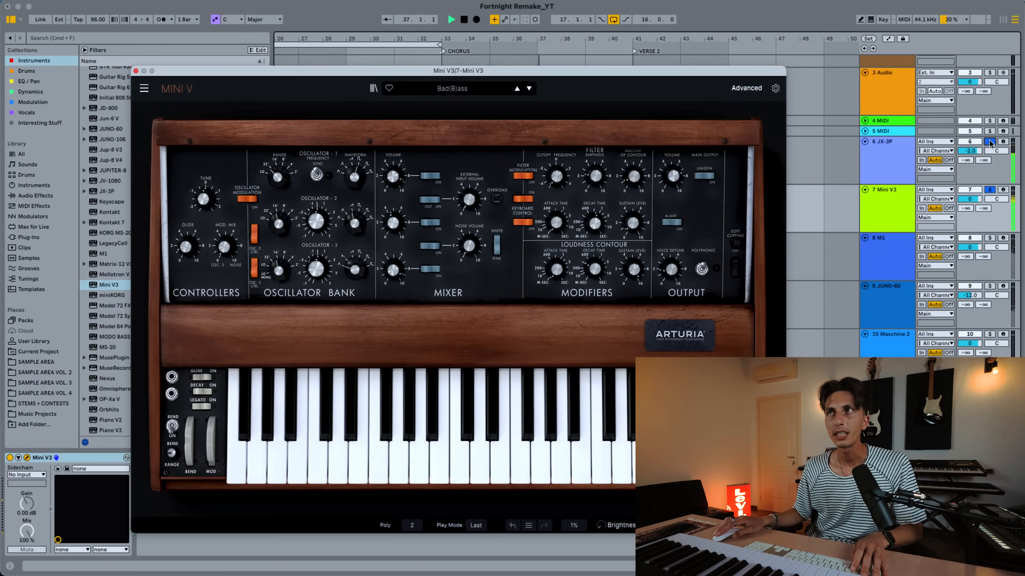
pyautogui.click(882, 200)
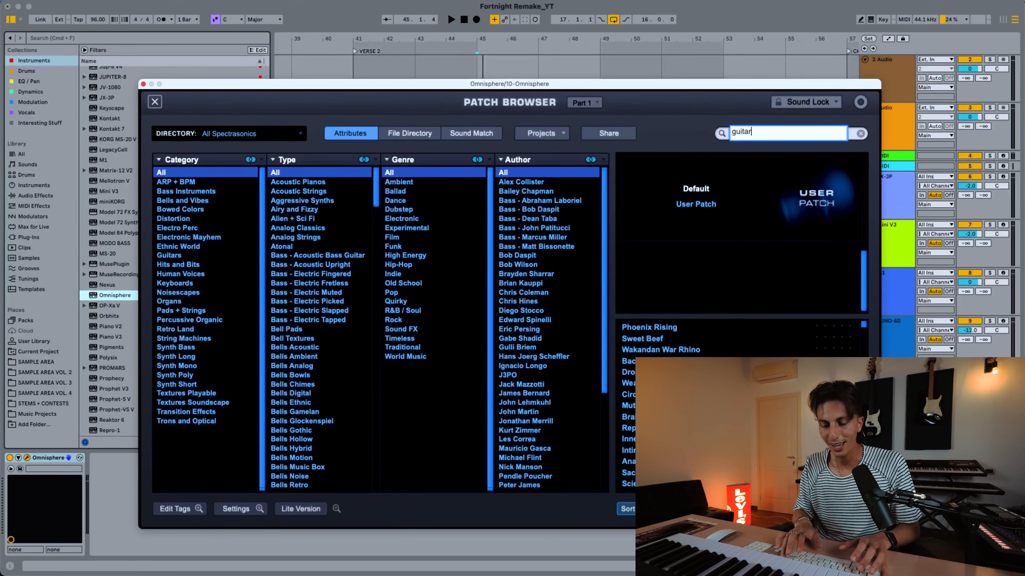
# Search the Omnisphere patches for "guitar" and select a patch from the results
pyautogui.press('Return')
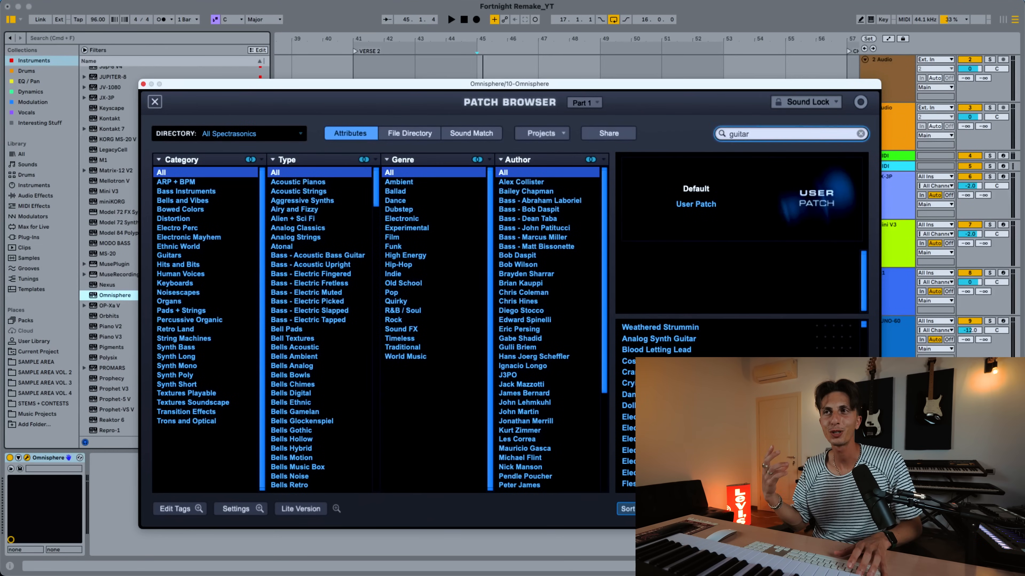
pyautogui.scroll(-3, 742, 405)
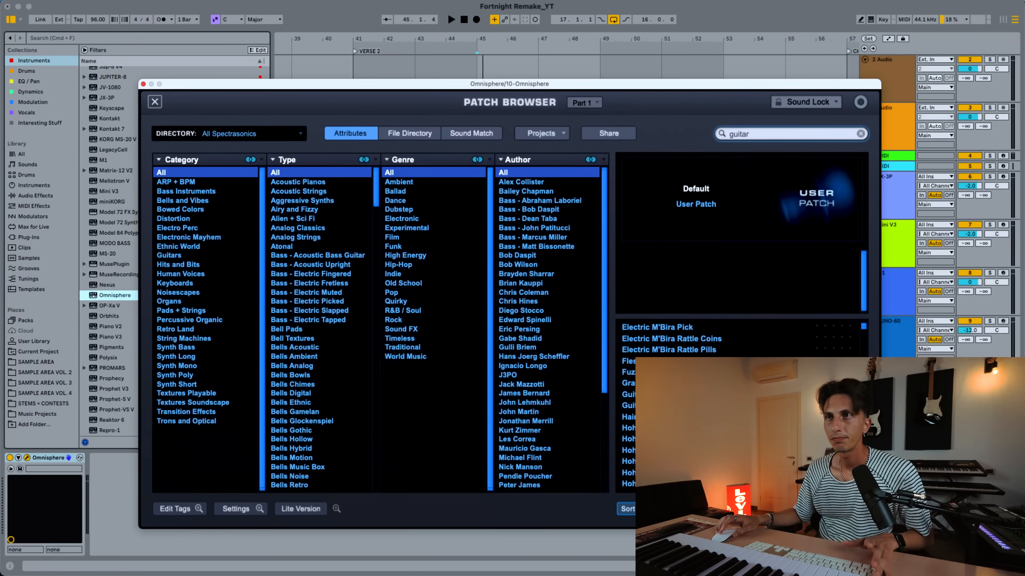
pyautogui.scroll(-10, 741, 405)
pyautogui.scroll(-1, 551, 329)
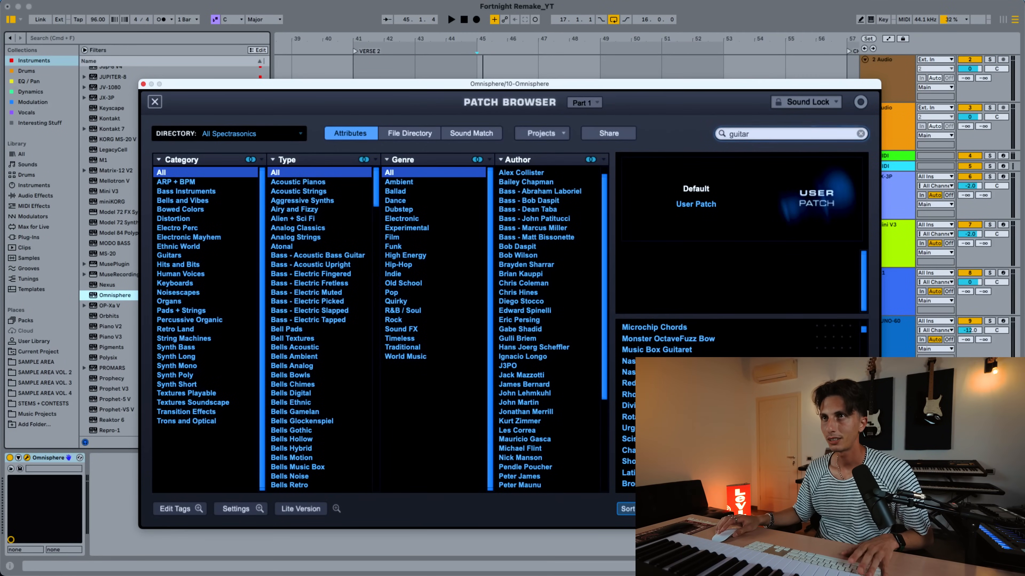
pyautogui.click(670, 382)
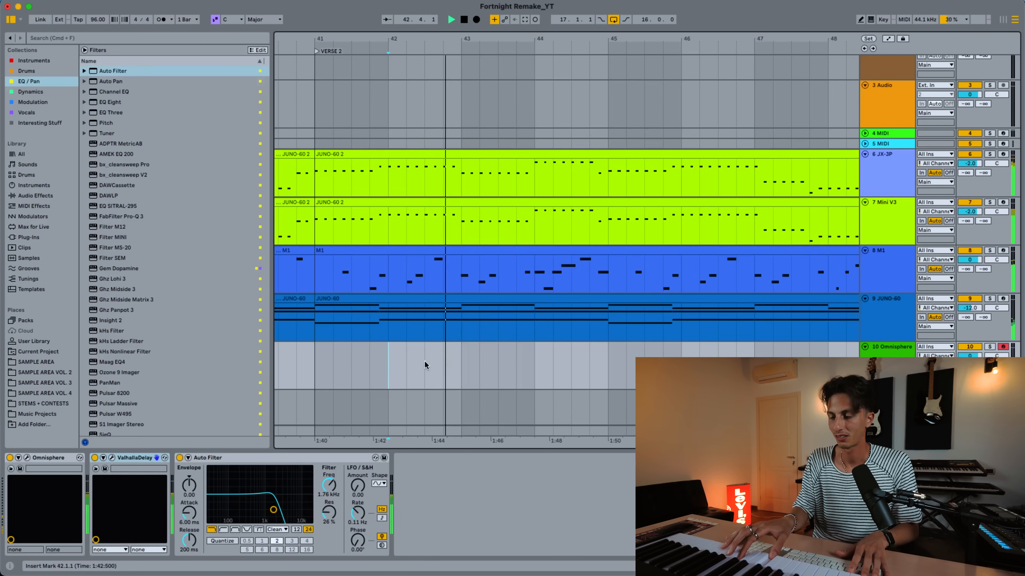
# Stop playback and insert Tremolator between Omnisphere and ValhallaDelay on track 10
pyautogui.press('space')
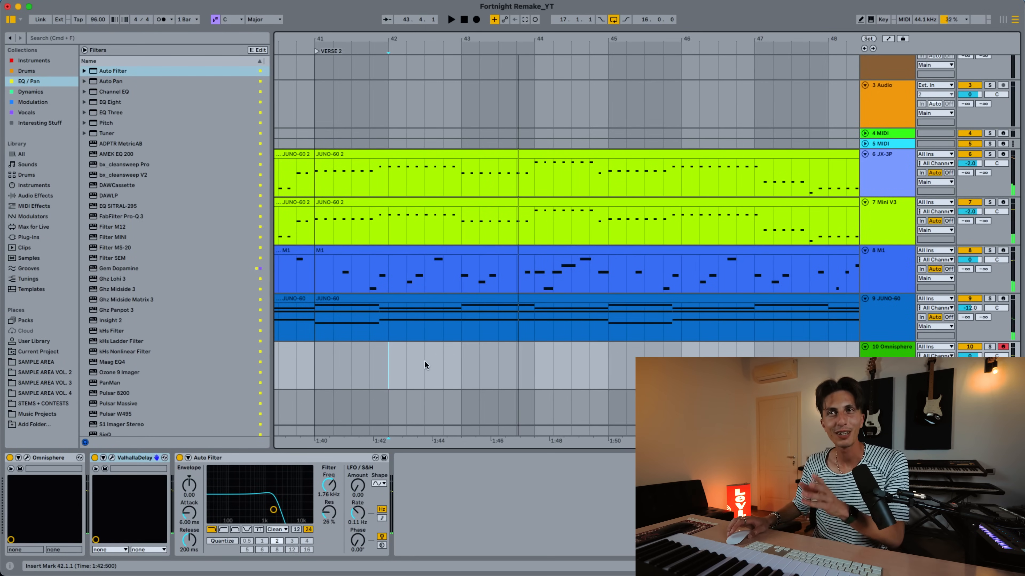
pyautogui.click(112, 458)
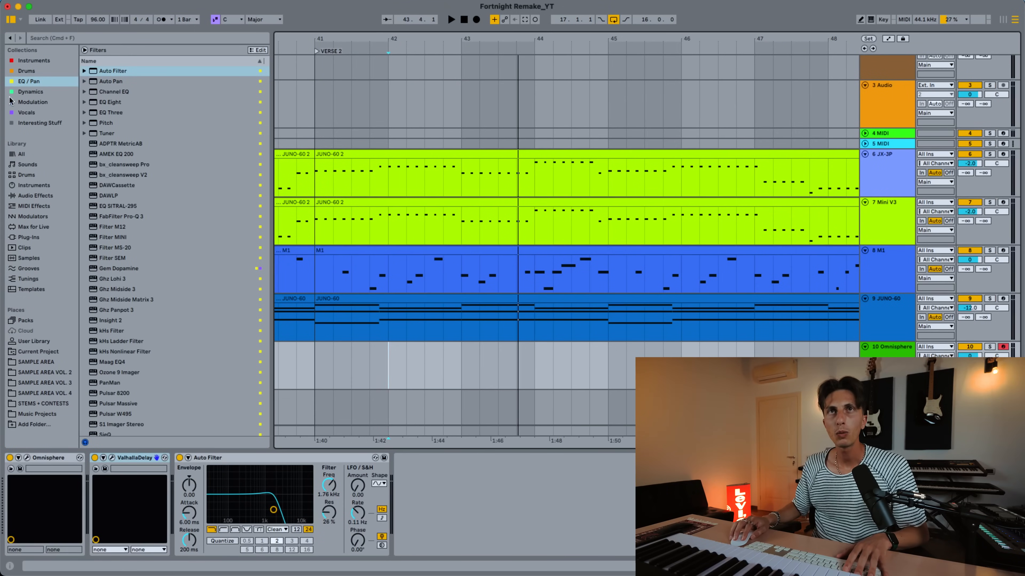
pyautogui.click(11, 102)
pyautogui.click(156, 276)
pyautogui.moveTo(130, 243); pyautogui.dragTo(110, 474)
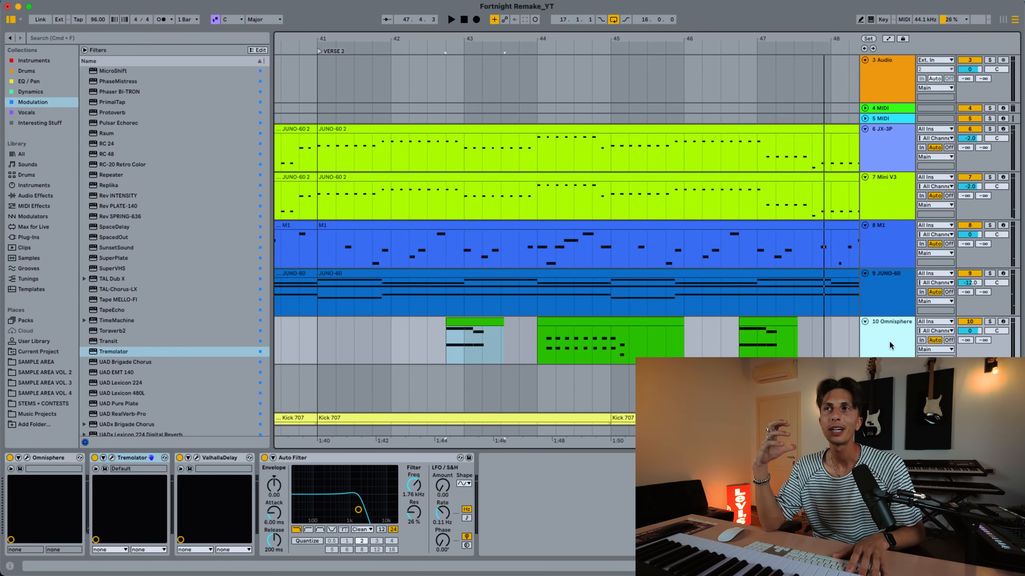
# Insert a new MIDI track below 10 Omnisphere and show the Instruments collection for choosing its synth
pyautogui.press('super+shift+t')
pyautogui.click(33, 62)
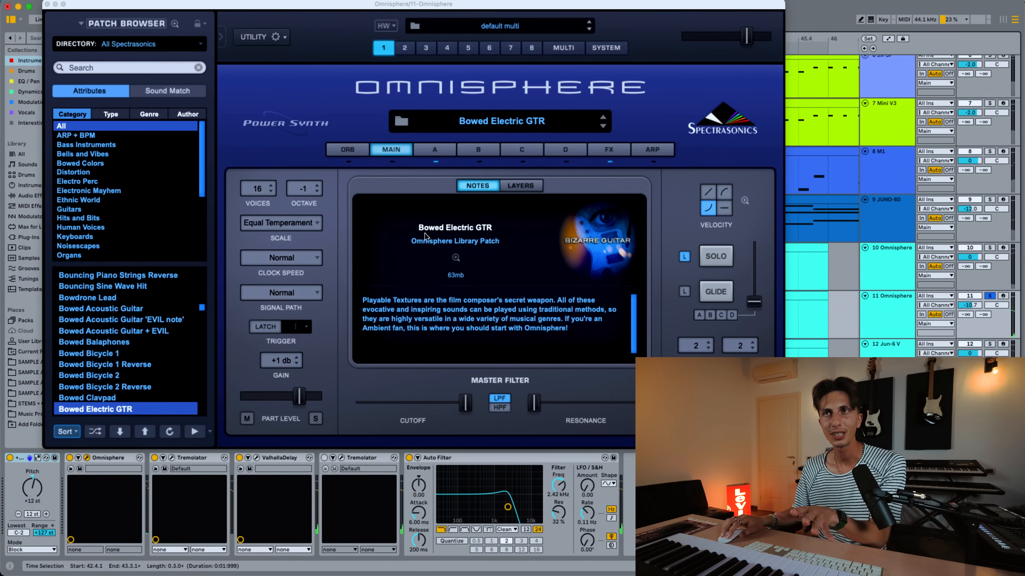
# Close the Omnisphere windows of track 11 and the Texture track
pyautogui.click(48, 4)
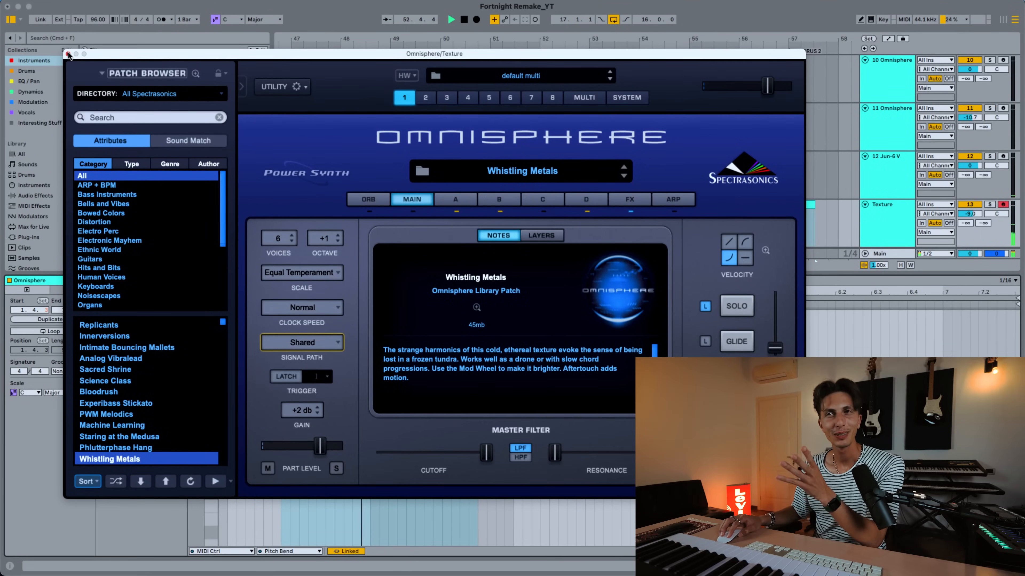
pyautogui.click(68, 54)
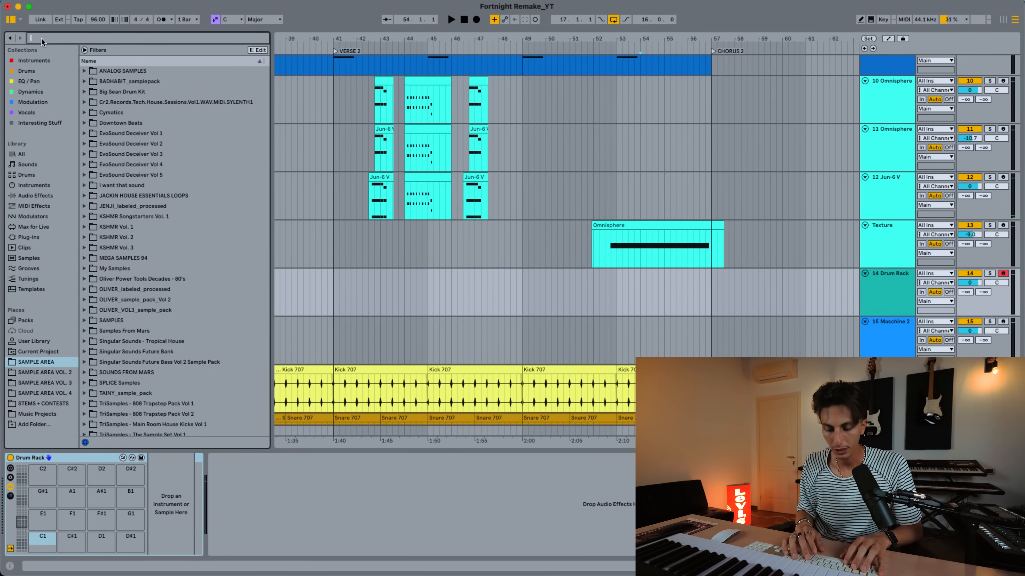
# Search the sample library for "linn cl" and select one of the found samples for the Drum Rack
pyautogui.write('linn cl')
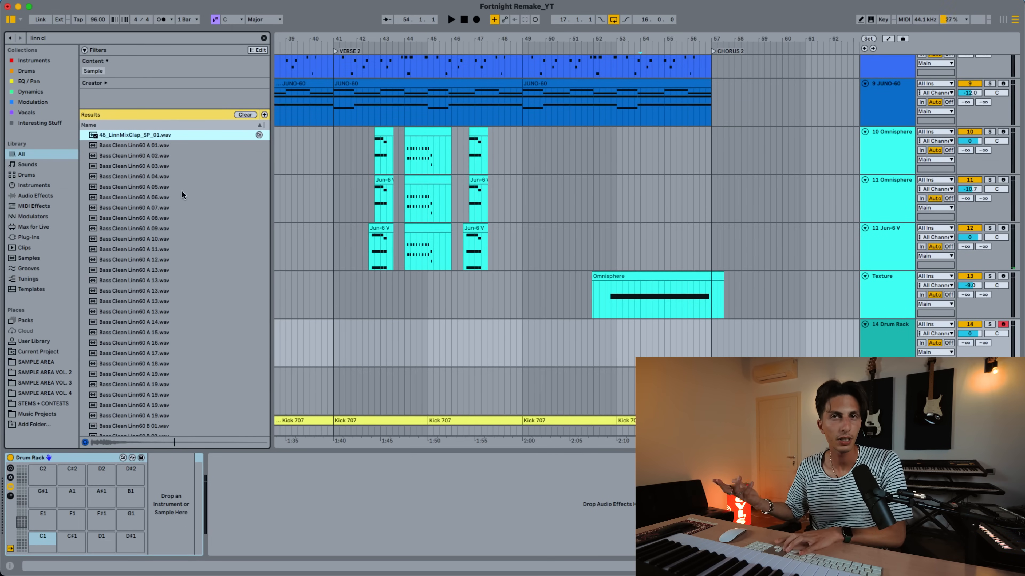
pyautogui.click(199, 353)
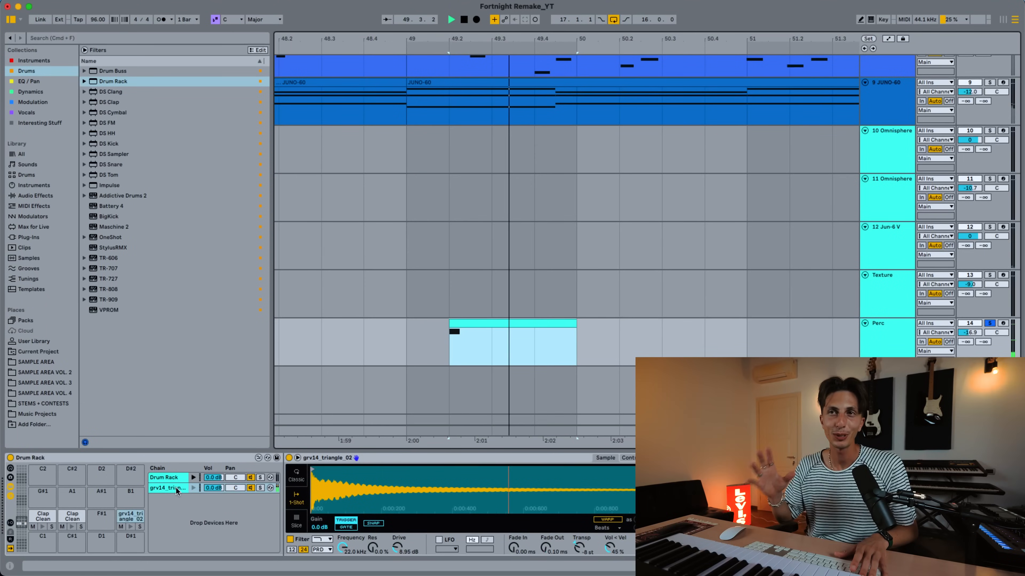
# Add the ValhallaVintageVerb reverb to the Perc track from the Modulation collection
pyautogui.click(22, 102)
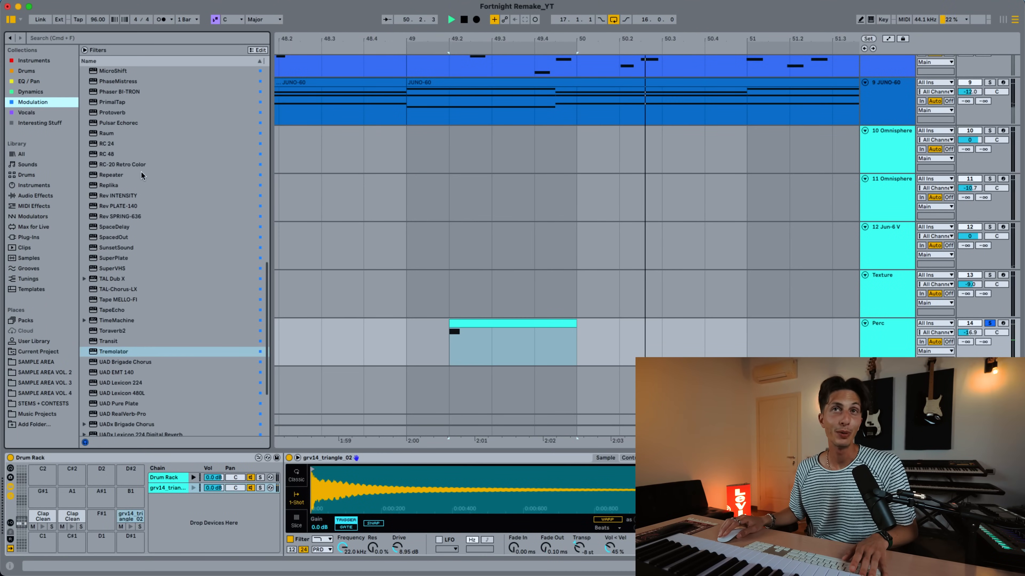
pyautogui.scroll(-5, 209, 370)
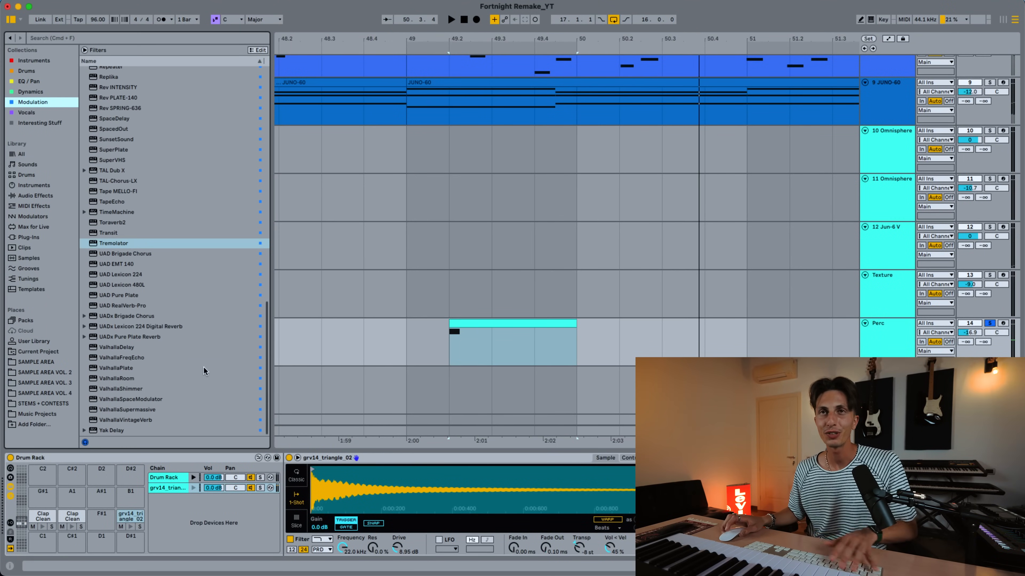
pyautogui.doubleClick(126, 420)
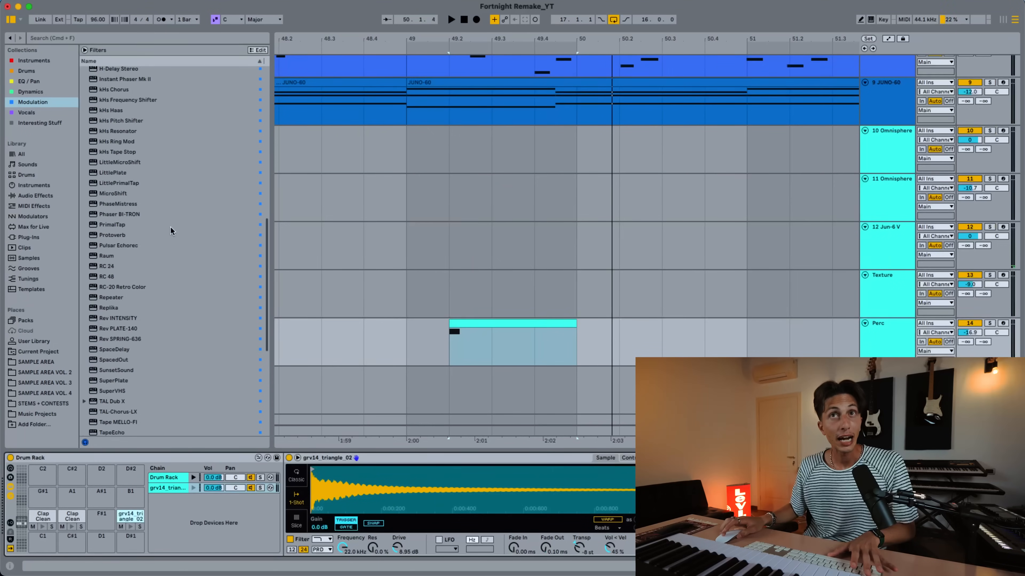
# Add Efx FRAGMENTS to the Perc track and advance to the preset after Ocean Sweep
pyautogui.scroll(5, 169, 227)
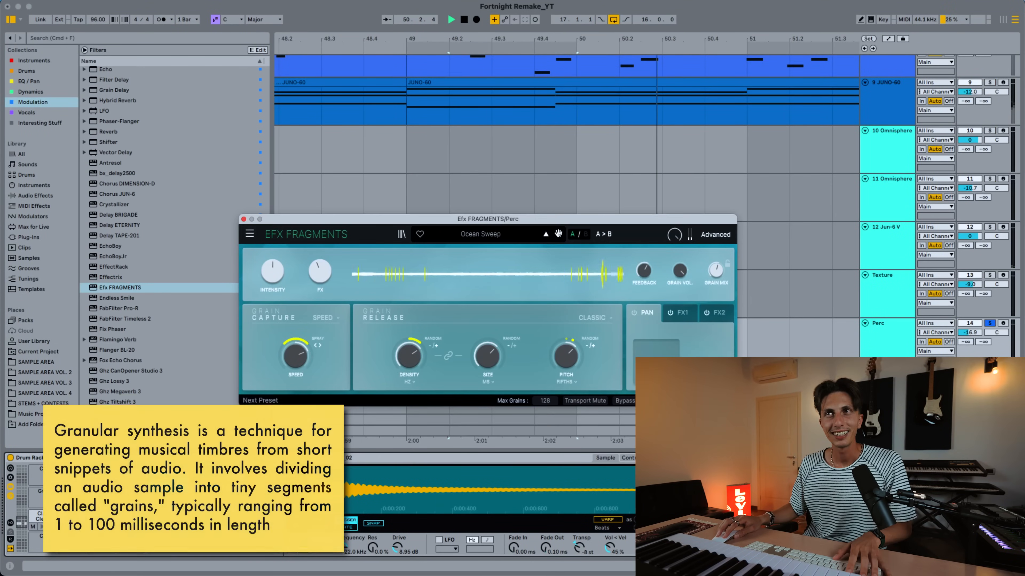
pyautogui.click(557, 234)
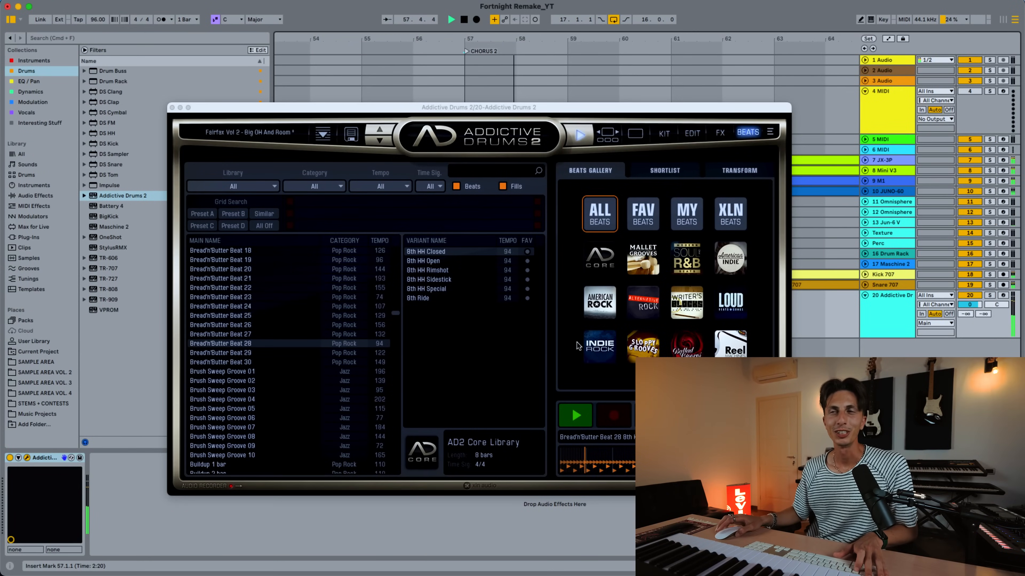
# Solo the Addictive Drums 2 track and mark the E2 row at beat 1.2 in its Bread'n'Butter Beat 28 clip
pyautogui.press('s')
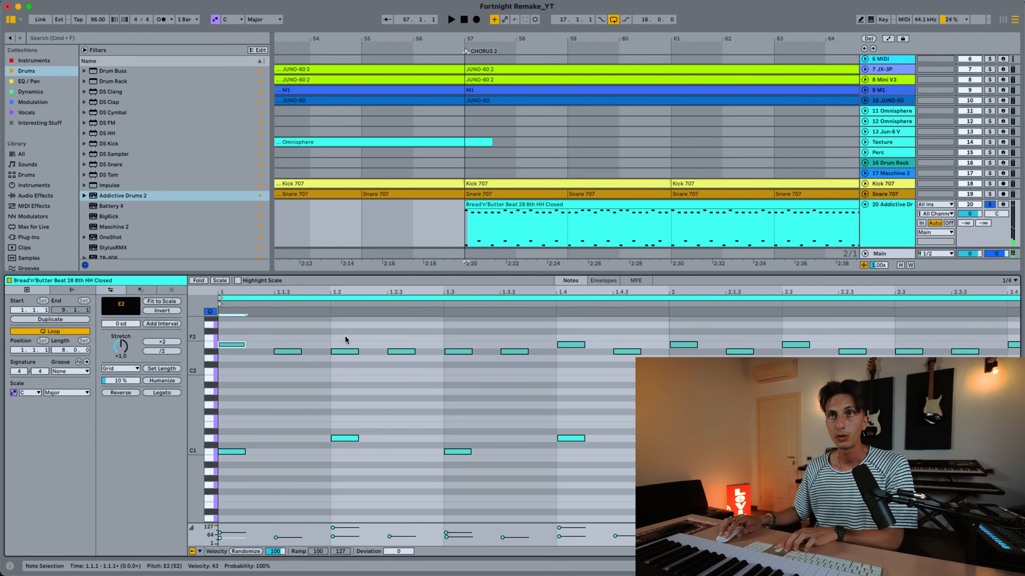
pyautogui.click(345, 344)
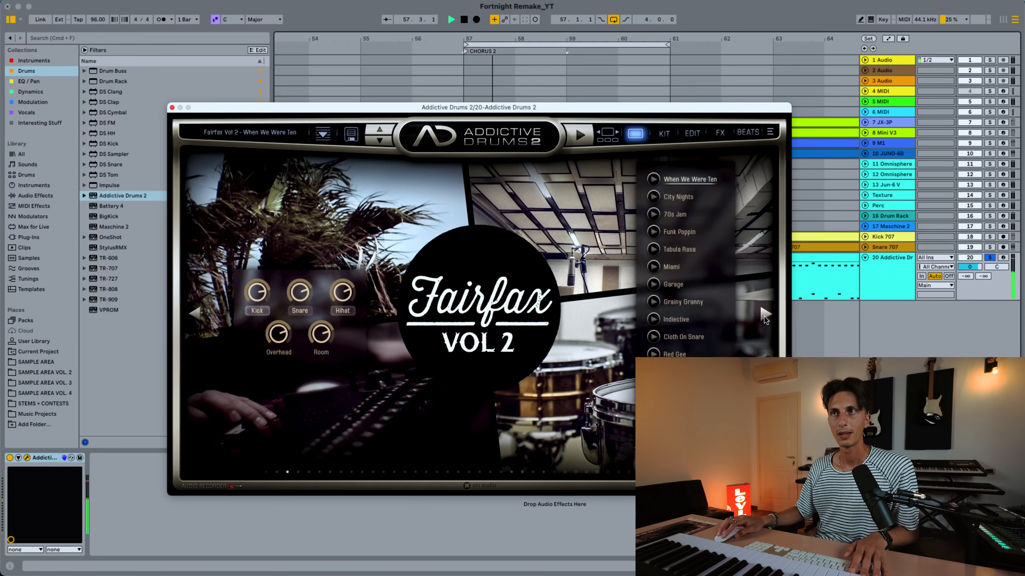
# Browse the Addictive Drums 2 kits from Fairfax Vol 2 to Vintage Dry and load its Soft Rock preset
pyautogui.click(763, 314)
pyautogui.click(763, 317)
pyautogui.click(764, 317)
pyautogui.click(763, 317)
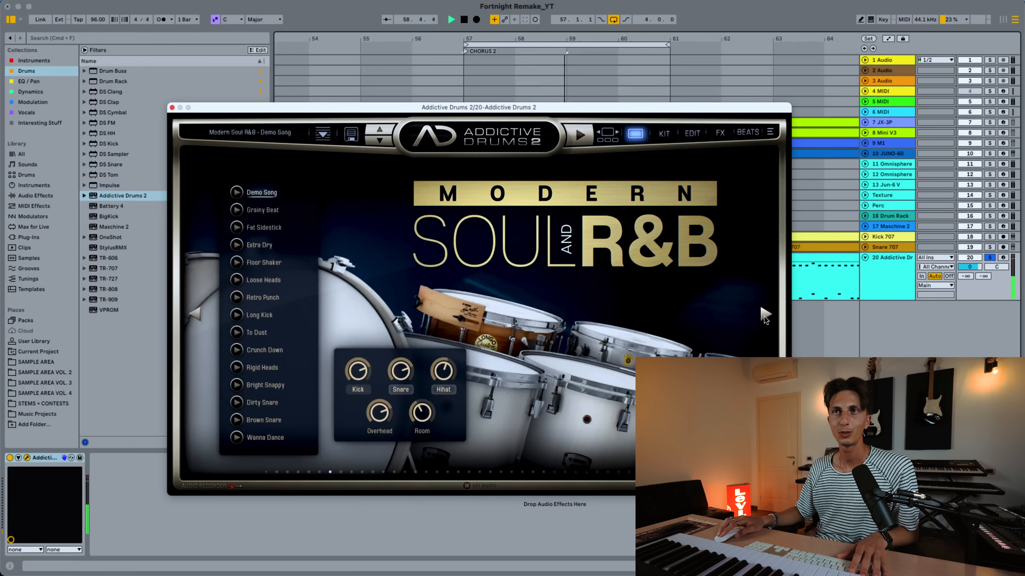
pyautogui.click(763, 317)
pyautogui.click(764, 317)
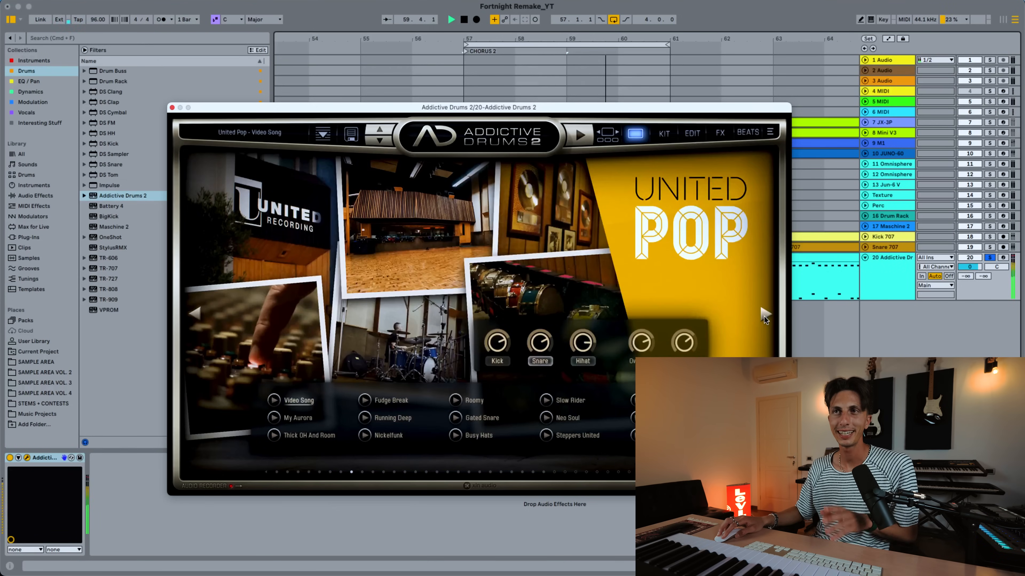
pyautogui.click(764, 316)
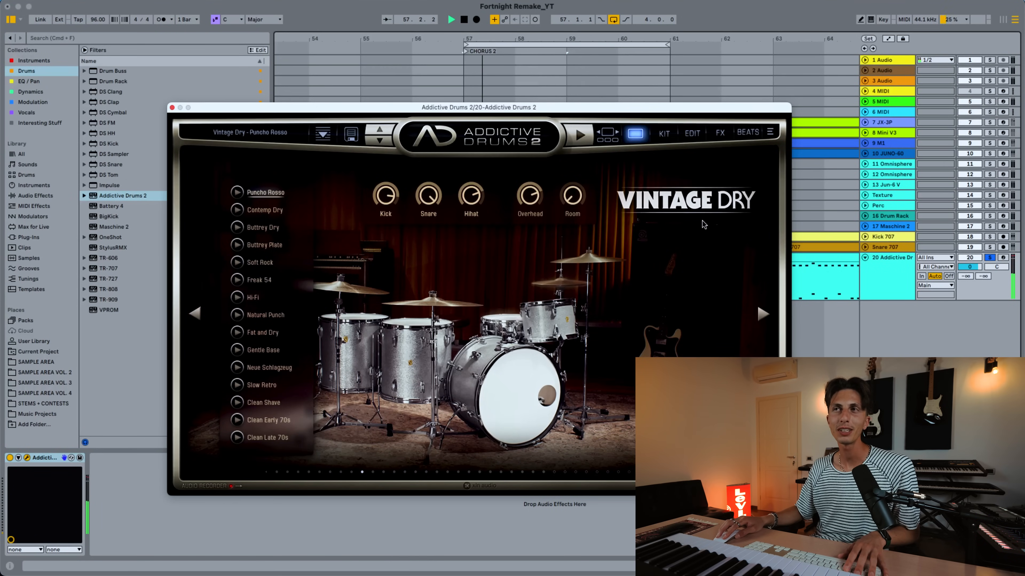
pyautogui.click(260, 263)
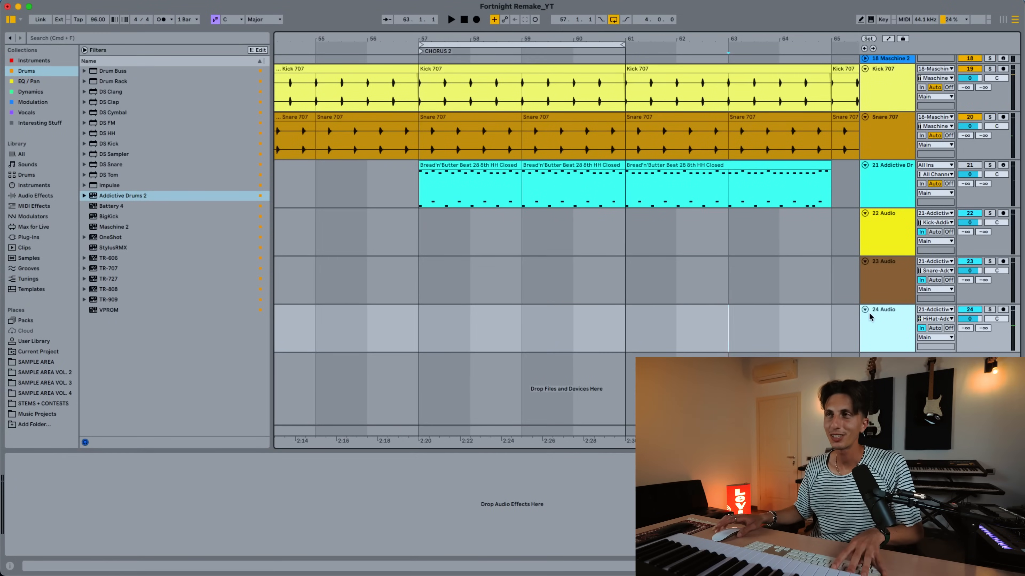
# Add audio track 25 below the hi-hat track and open its list of input sources
pyautogui.click(879, 366)
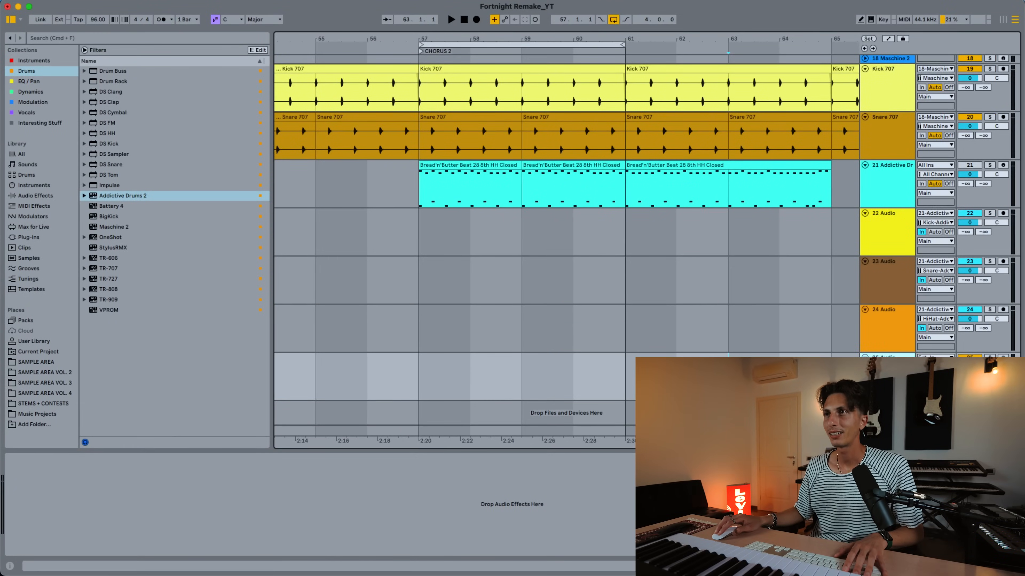
pyautogui.click(932, 357)
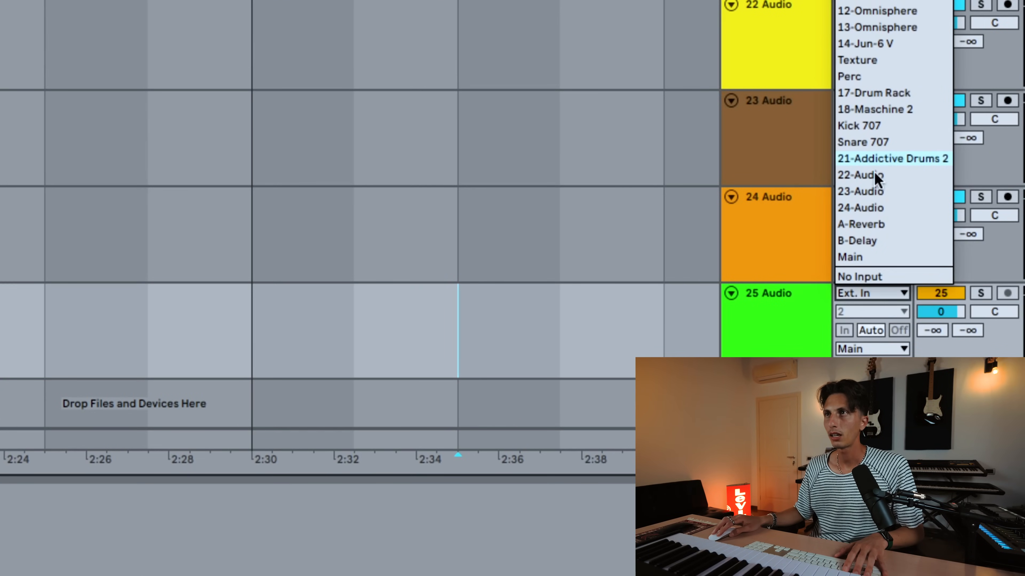
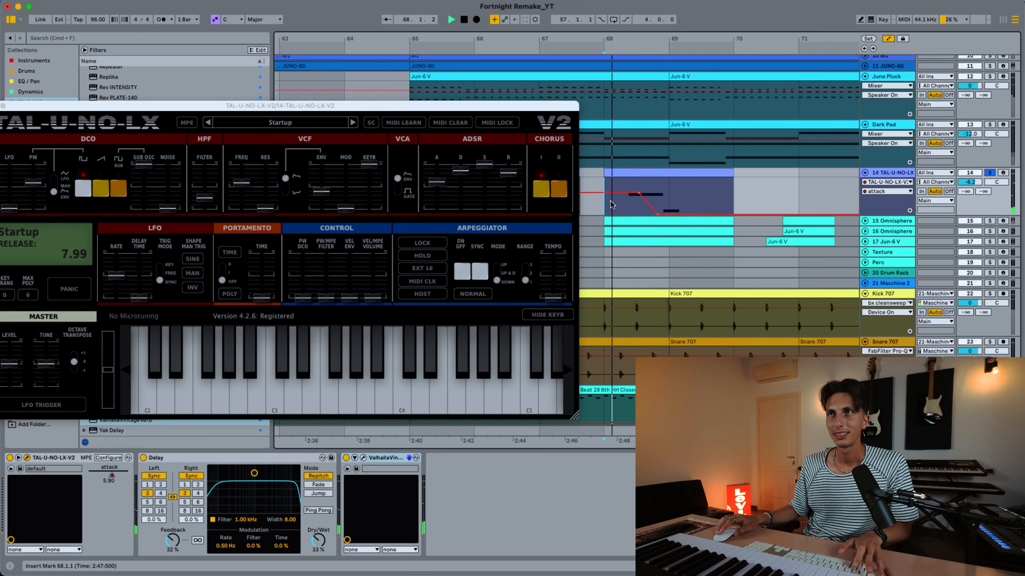
# Select the TAL-U-NO-LX clip spanning bars 68 to 70 and close the synth's window
pyautogui.click(662, 174)
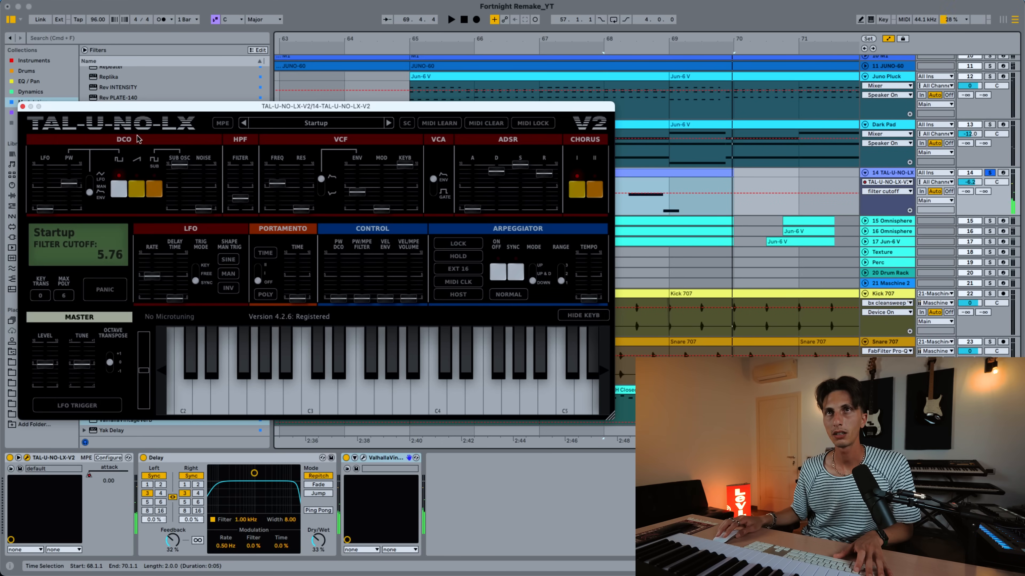
pyautogui.click(23, 107)
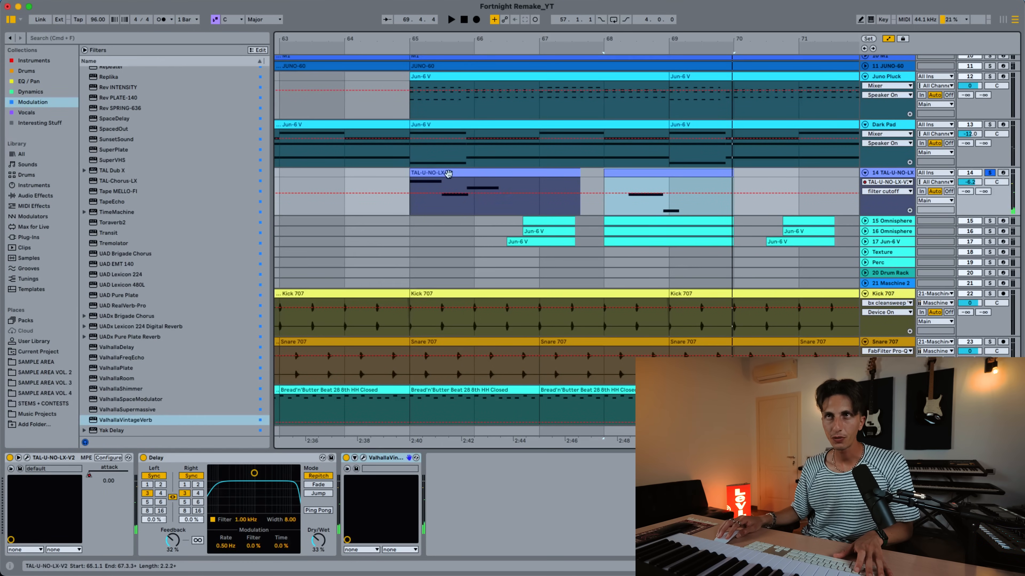
# Lower the filter cutoff automation across the bar-65 TAL-U-NO-LX clip to 0.34 and reduce the track volume to -7.9 dB
pyautogui.click(595, 194)
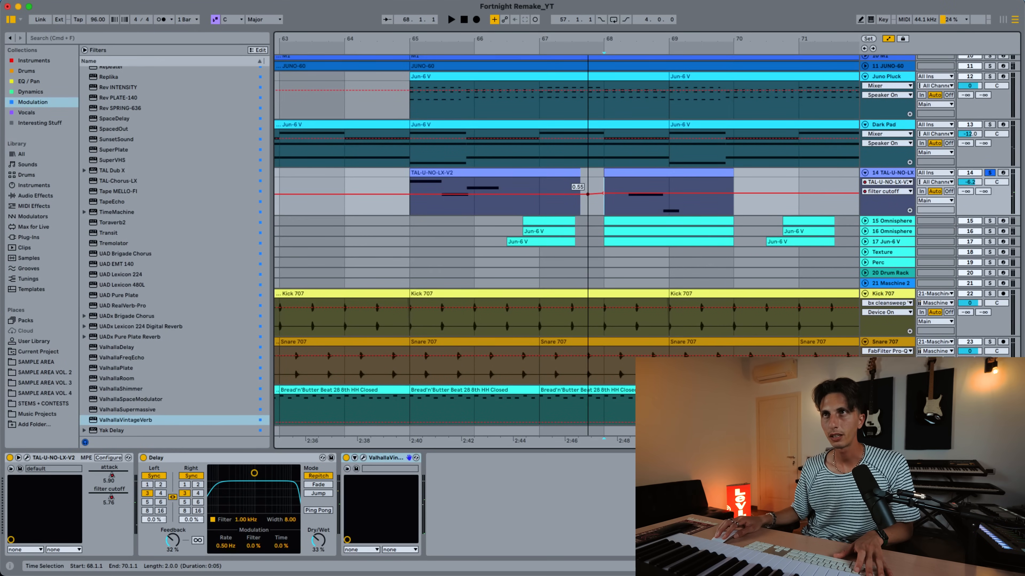
pyautogui.click(473, 174)
pyautogui.press('space')
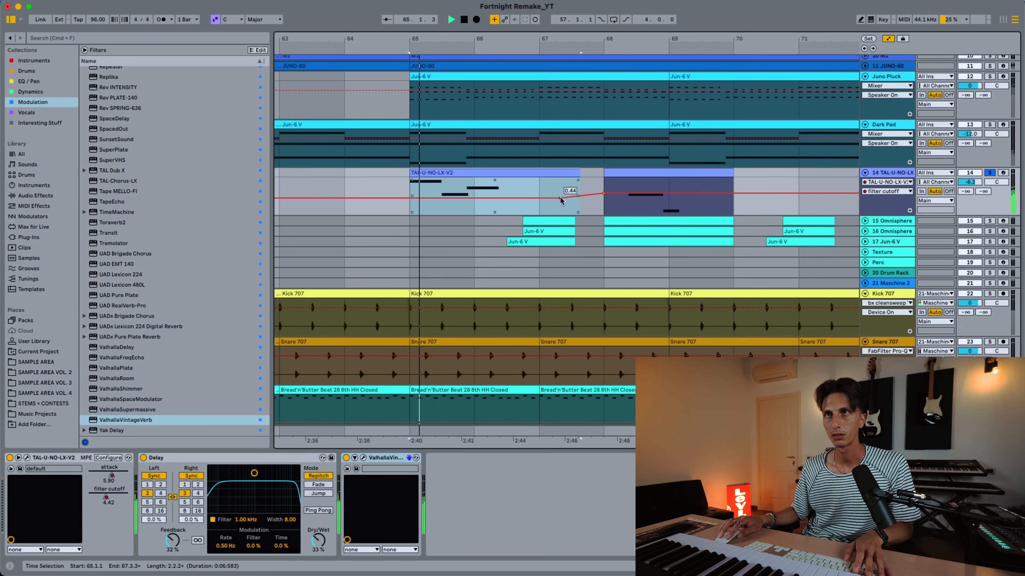
pyautogui.moveTo(560, 199); pyautogui.dragTo(561, 202)
pyautogui.press('s')
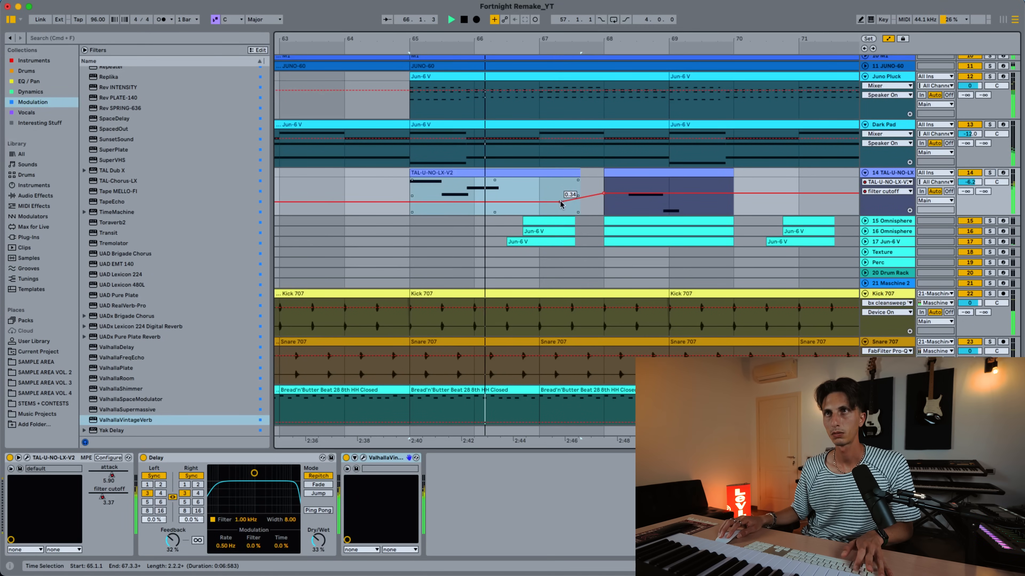
pyautogui.moveTo(970, 182); pyautogui.dragTo(970, 184)
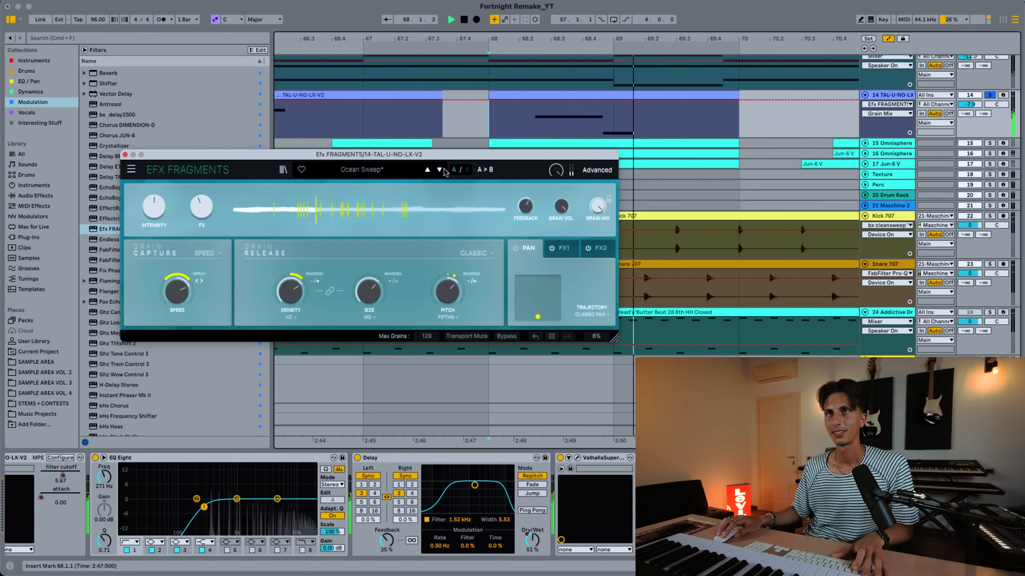
# Replace the Ocean Sweep preset in Efx FRAGMENTS on the TAL-U-NO-LX track with Past Lives
pyautogui.click(371, 173)
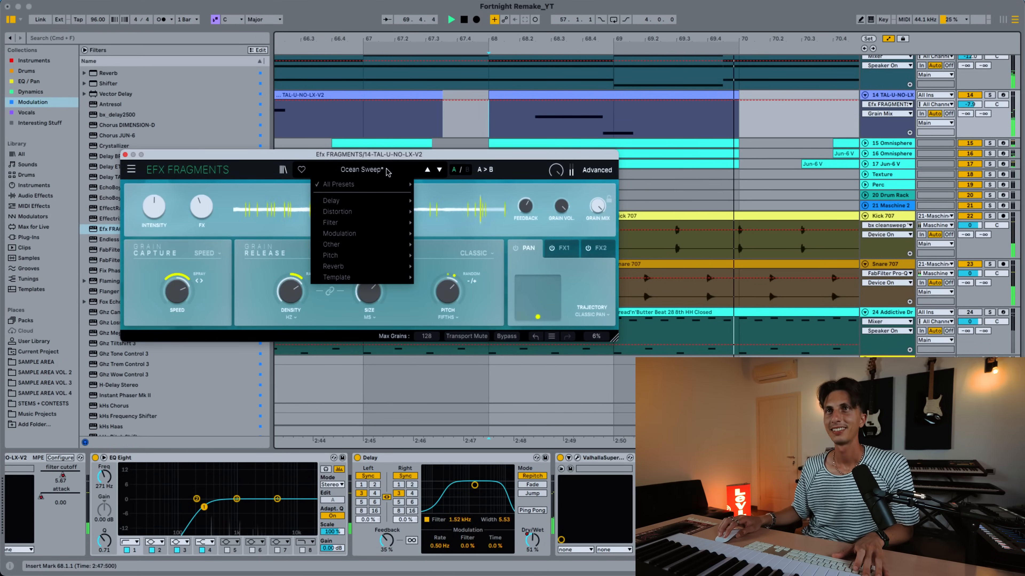
pyautogui.click(381, 157)
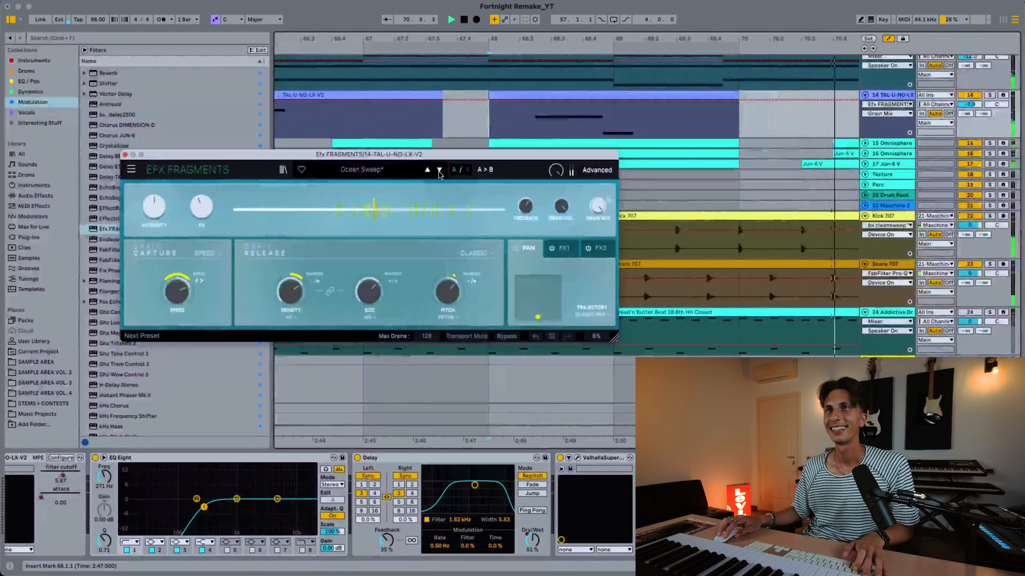
pyautogui.press('s')
pyautogui.press('s')
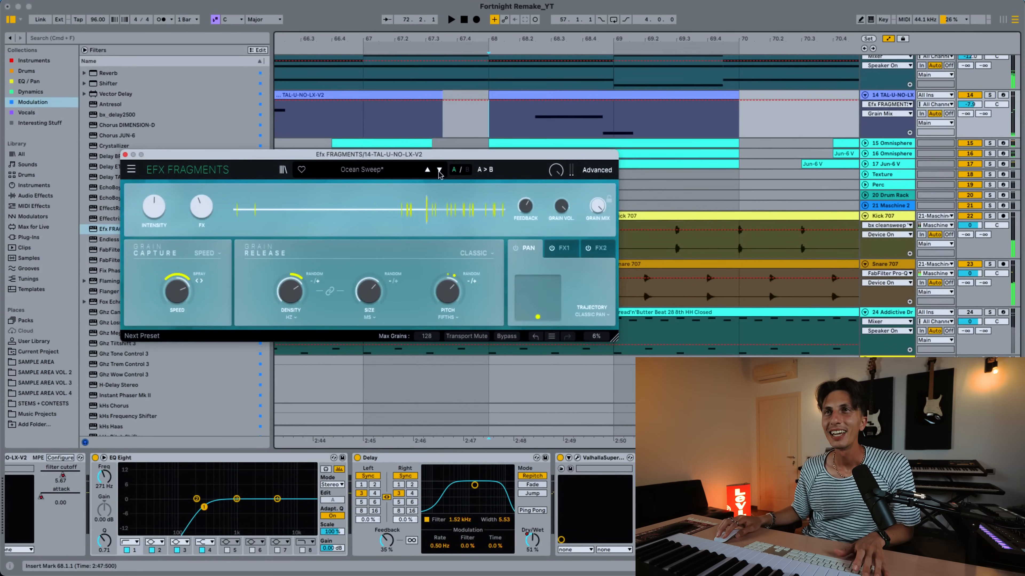
pyautogui.click(439, 170)
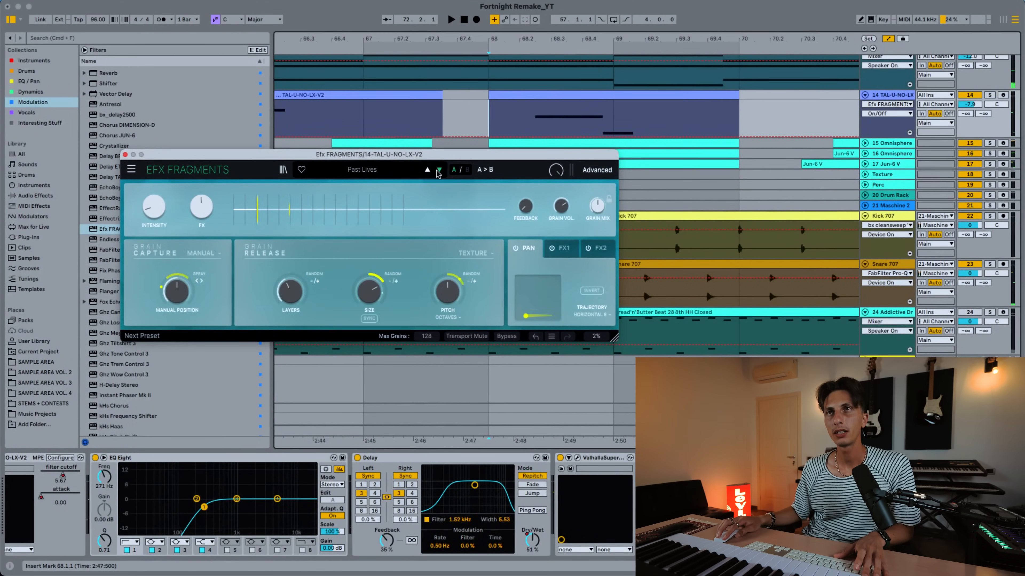
pyautogui.click(438, 170)
# Solo the TAL-U-NO-LX track, play it from bar 68, and raise the Past Lives grain mix to maximum
pyautogui.press('s')
pyautogui.press('space')
pyautogui.moveTo(597, 206); pyautogui.dragTo(599, 165)
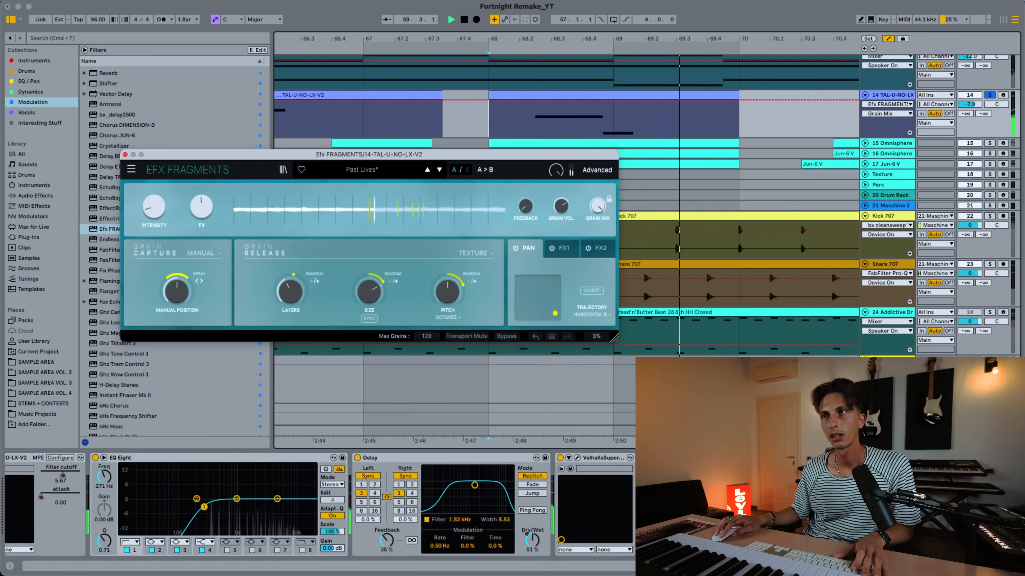
pyautogui.click(766, 484)
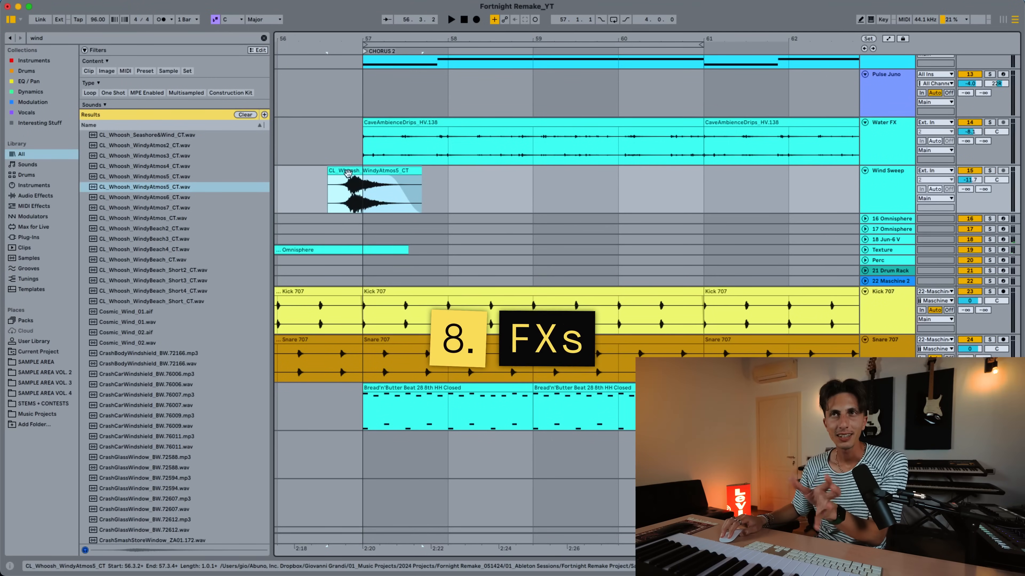
# Solo the Wind Sweep track and play its CL_Whoosh_WindyAtmos5_CT clip leading into bar 57
pyautogui.click(348, 172)
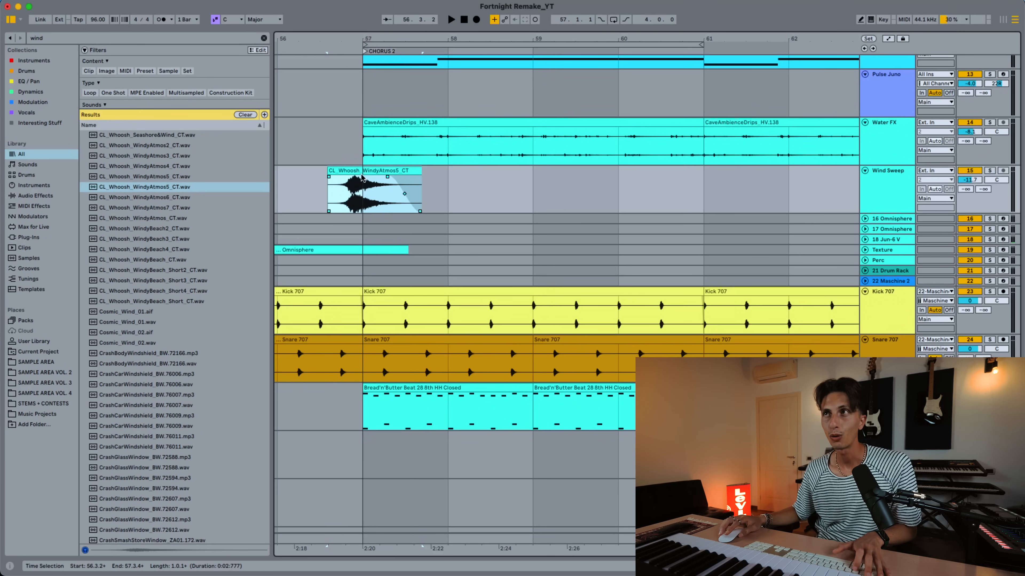
pyautogui.press('s')
pyautogui.press('space')
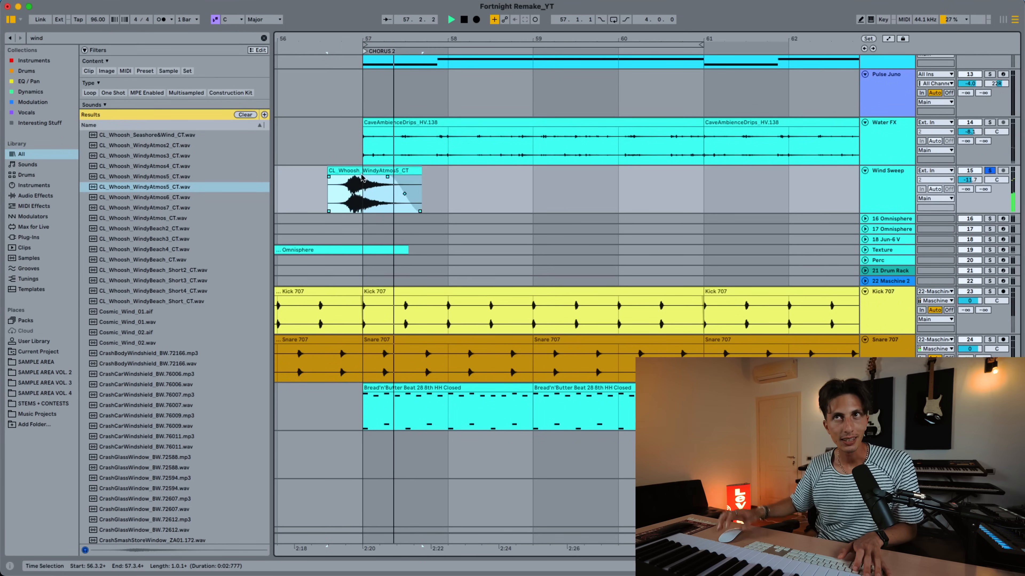
# Add another CL_Whoosh_WindyAtmos5_CT sample to the Wind Sweep track at bar 59
pyautogui.doubleClick(362, 178)
pyautogui.moveTo(141, 190); pyautogui.dragTo(551, 171)
pyautogui.press('space')
# Set the added whoosh clip to -24 semitones pitch and 9.4 dB gain, and move it to about 57.4.4
pyautogui.click(112, 267)
pyautogui.moveTo(169, 348); pyautogui.dragTo(170, 375)
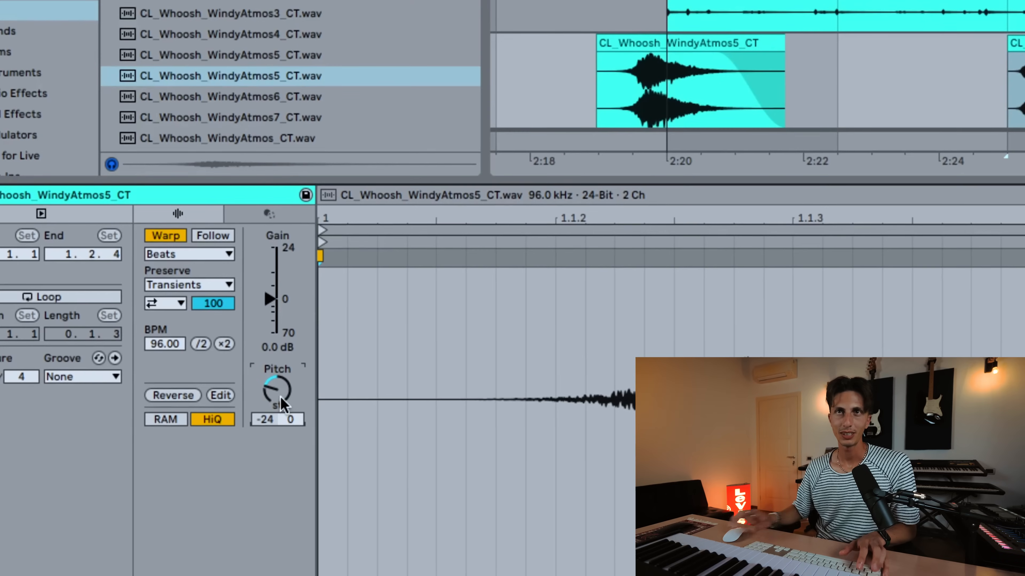
pyautogui.moveTo(271, 301); pyautogui.dragTo(271, 279)
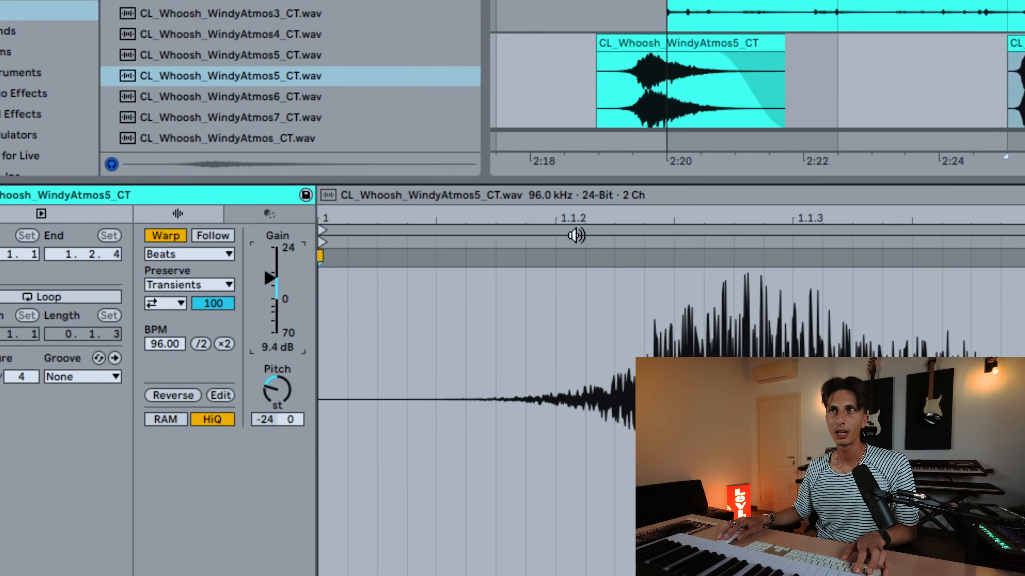
pyautogui.moveTo(489, 177); pyautogui.dragTo(444, 176)
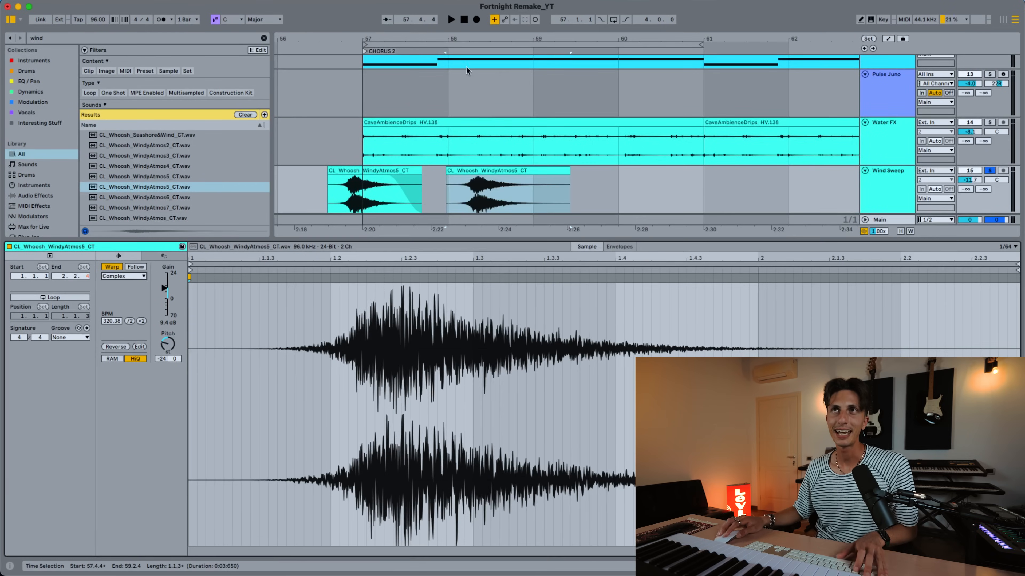
pyautogui.click(467, 51)
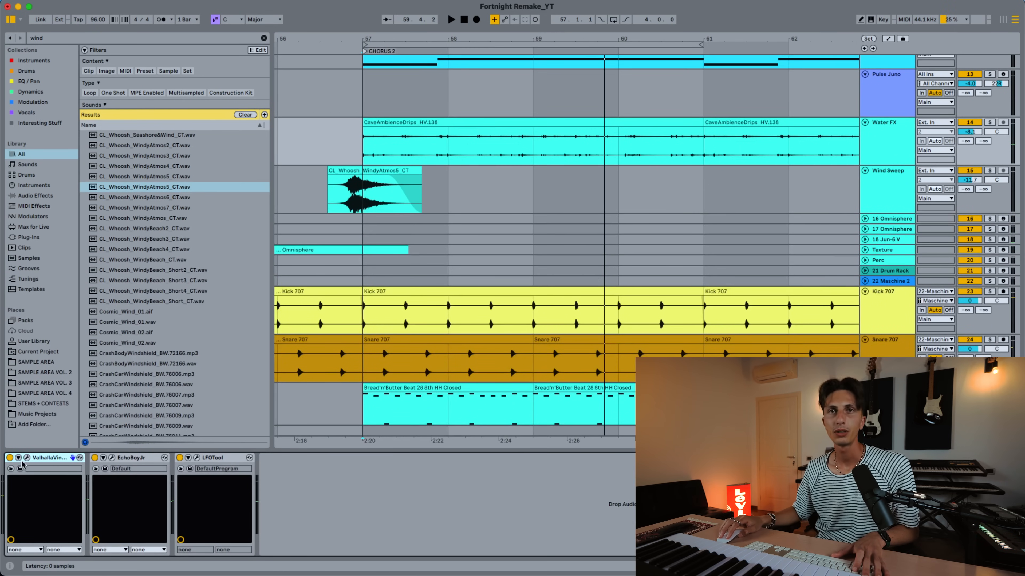
# Inspect the ValhallaVintageVerb and EchoBoyJr effects on the Water FX track
pyautogui.click(27, 458)
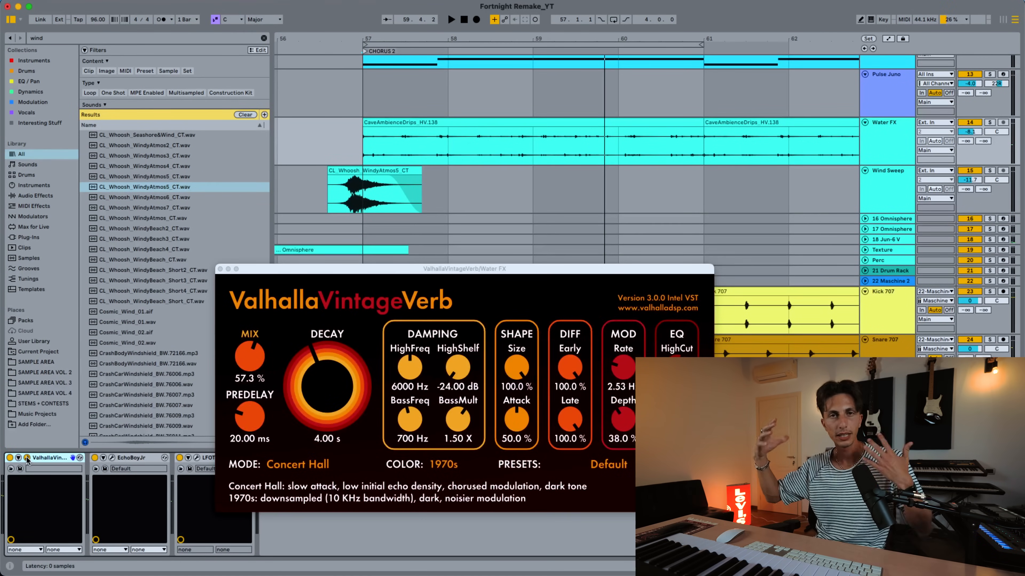
pyautogui.click(26, 458)
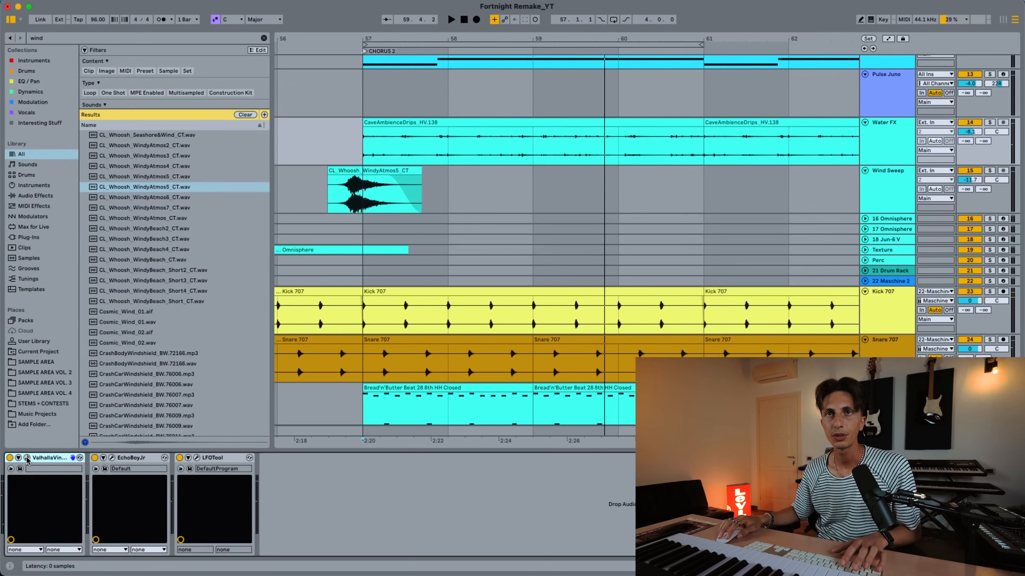
pyautogui.click(112, 458)
pyautogui.click(112, 459)
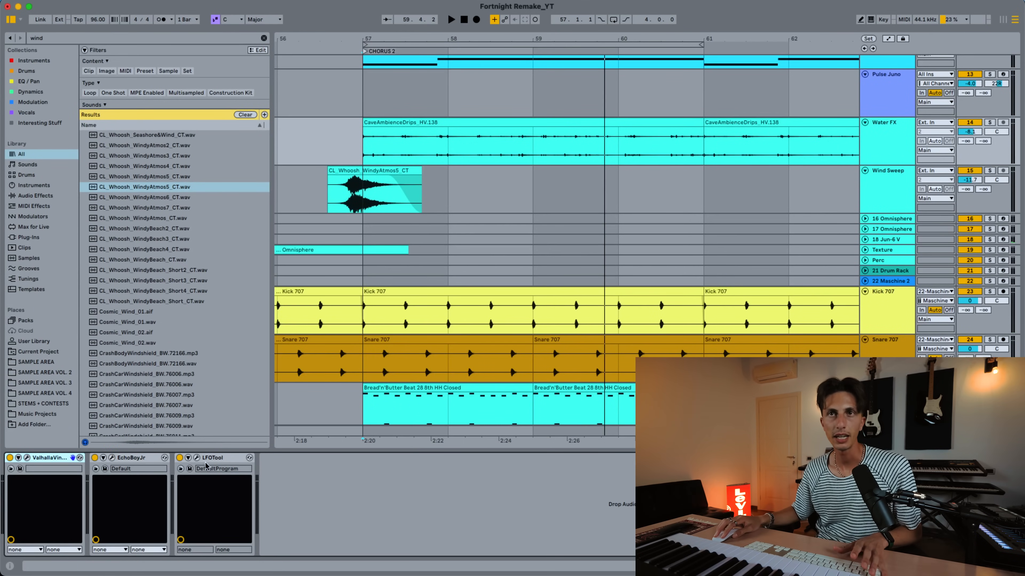
# Show the LFOTool settings on the Water FX track while playing its CaveAmbienceDrips_HV.138 clip from bar 57, and close the window
pyautogui.click(196, 458)
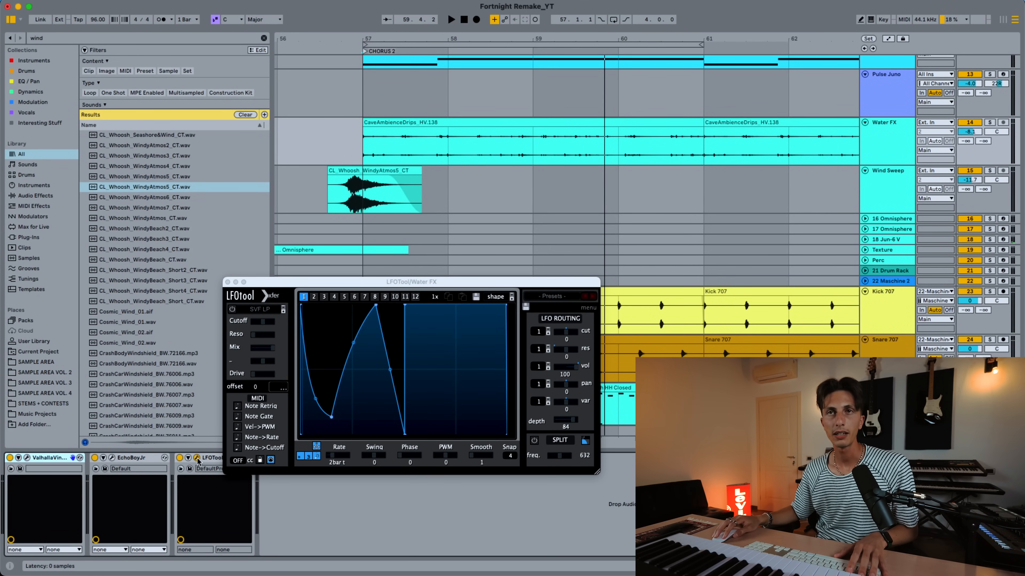
pyautogui.click(401, 135)
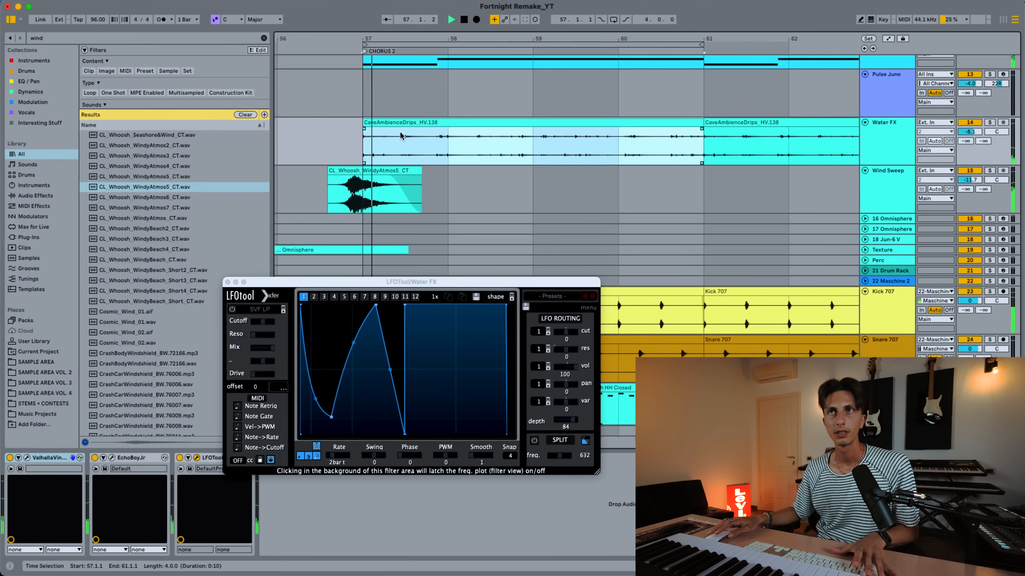
pyautogui.click(227, 282)
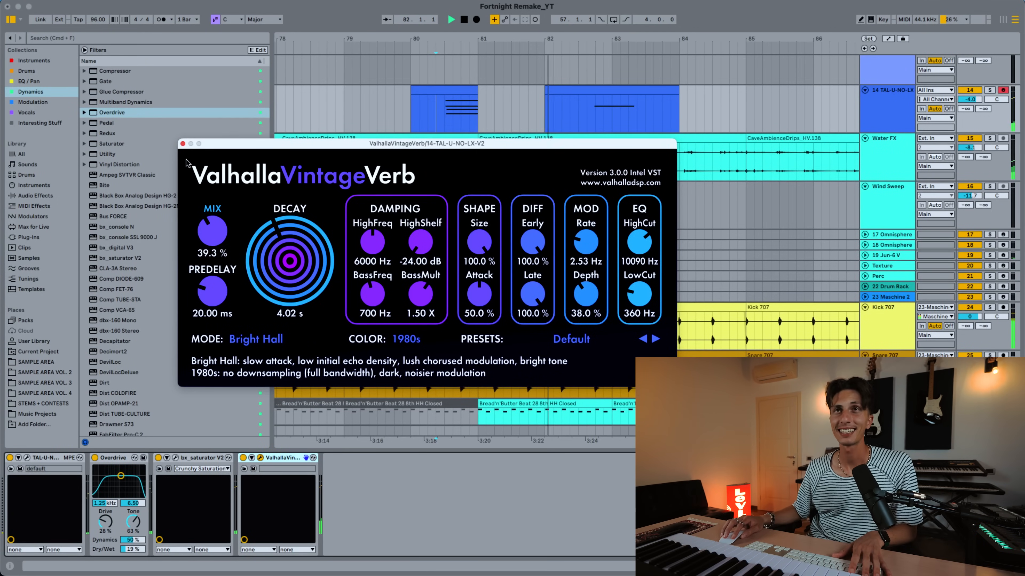
# Close the TAL-U-NO-LX track's ValhallaVintageVerb and the Repro-5 synth, and check the ValhallaDelay on the Repro-5 track
pyautogui.click(183, 144)
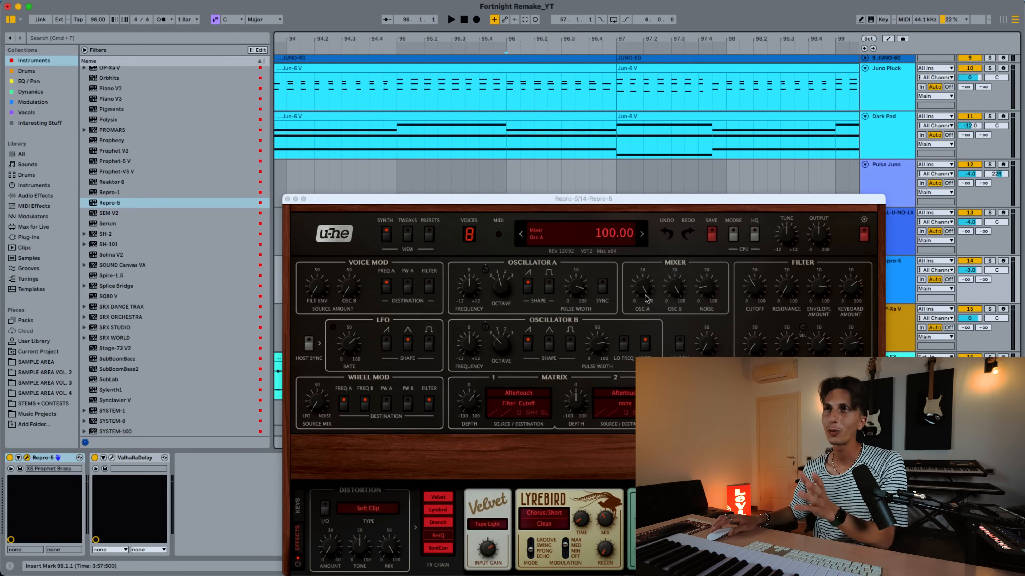
pyautogui.click(287, 199)
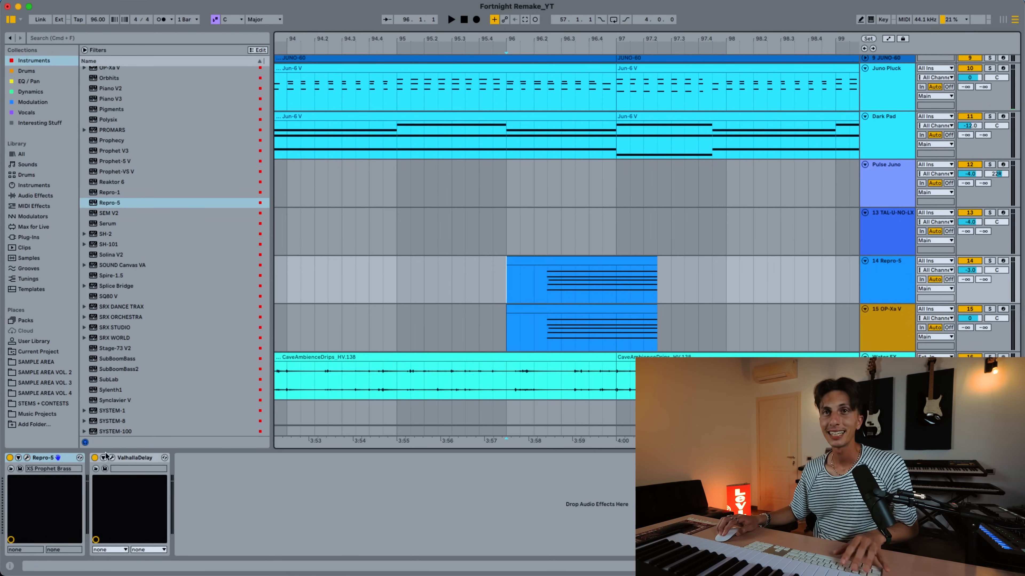
pyautogui.click(112, 458)
pyautogui.click(112, 458)
# View the OP-Xa V synth with its I'll Wait VH preset on track 15 and close its window
pyautogui.click(523, 328)
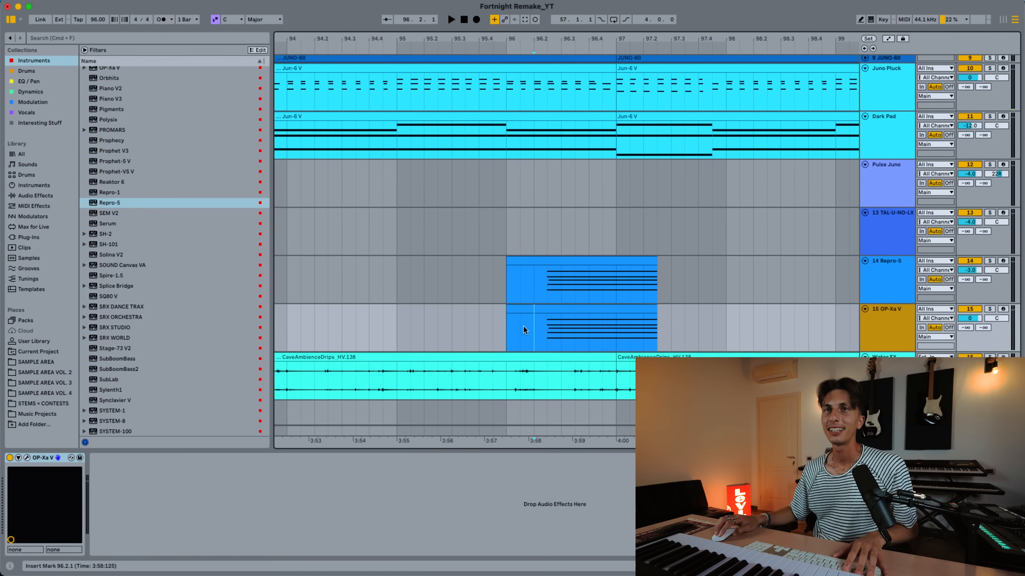
pyautogui.click(31, 458)
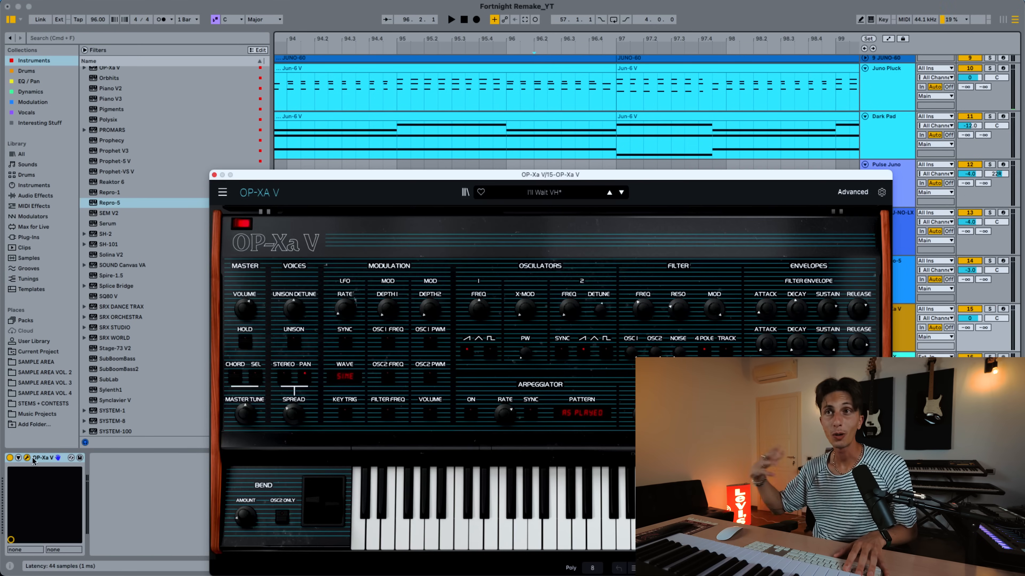
pyautogui.click(214, 175)
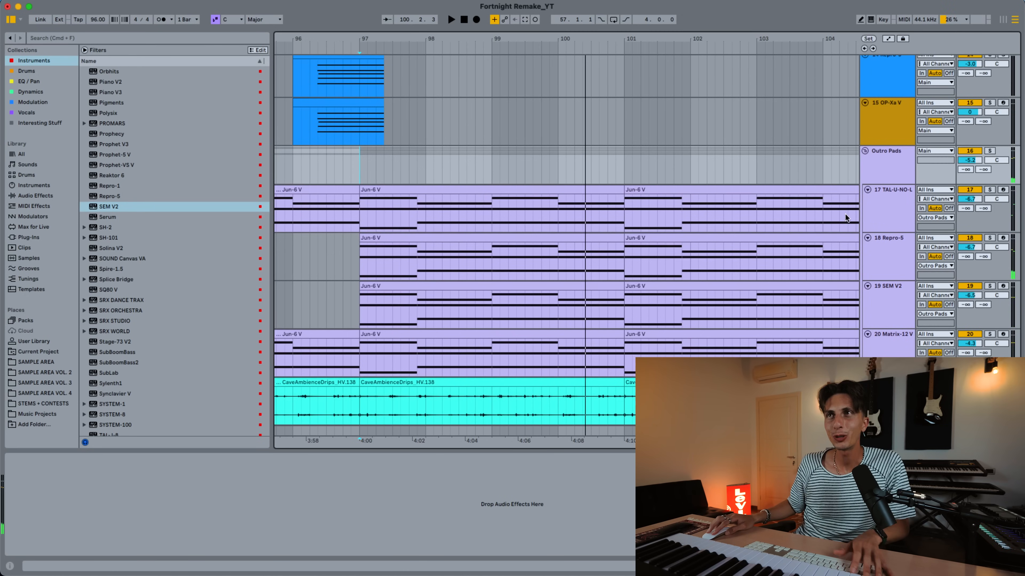
# Inspect the 41 Violine preset of TAL-U-NO-LX on track 17 and play that Outro Pads layer soloed from bar 97
pyautogui.click(870, 204)
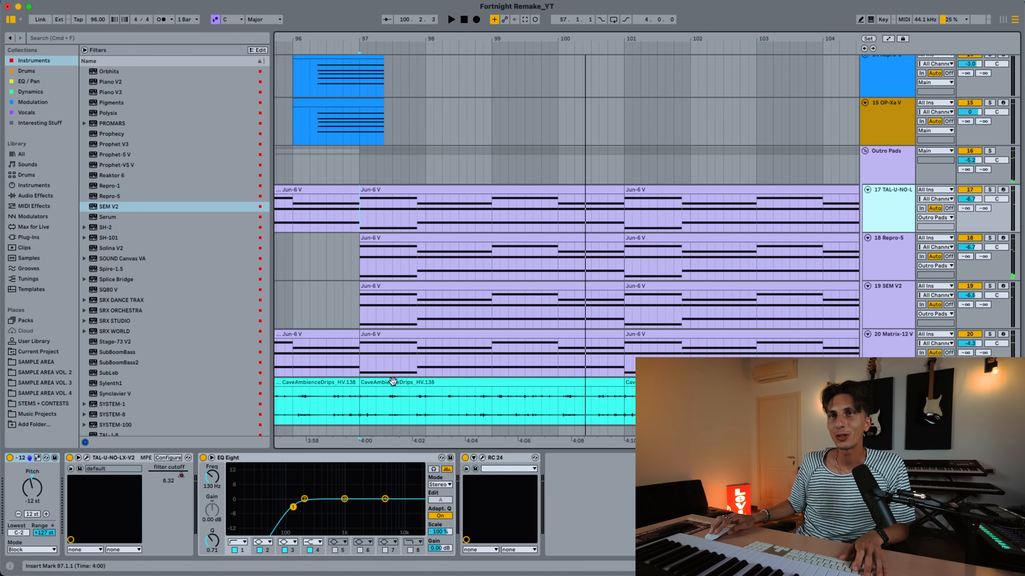
pyautogui.click(87, 459)
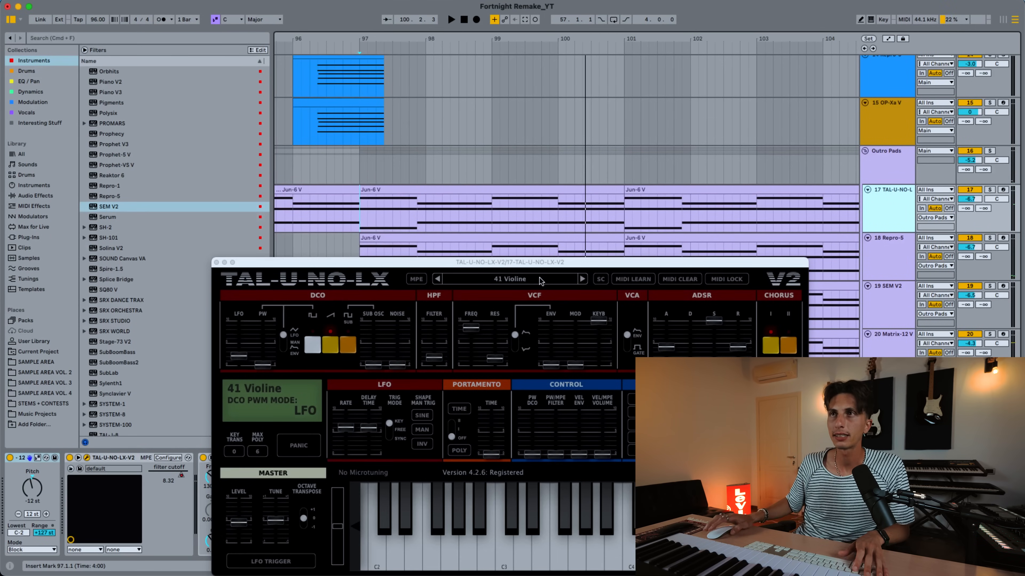
pyautogui.press('space')
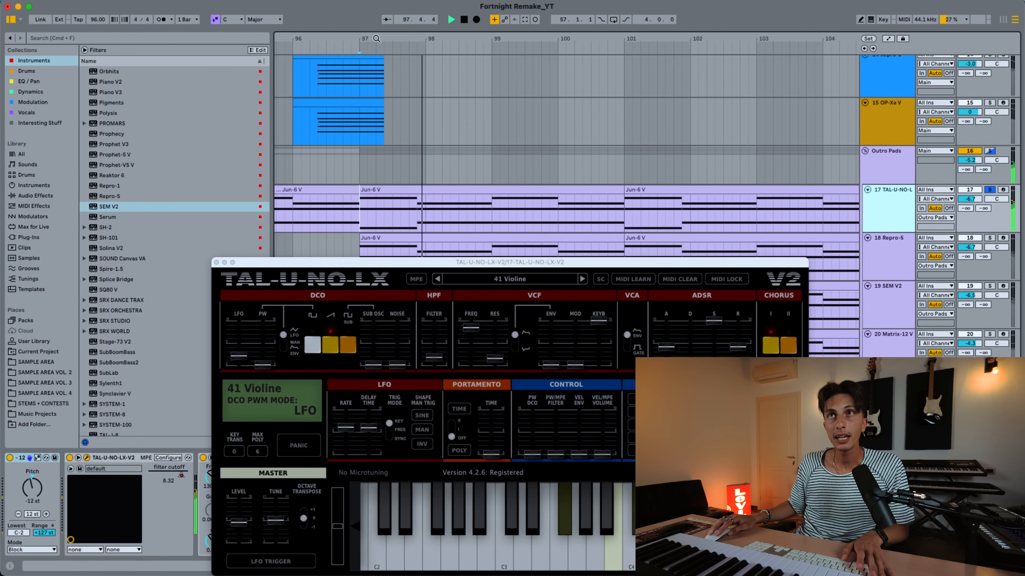
pyautogui.press('-')
pyautogui.press('space')
pyautogui.click(216, 262)
# Show the filter cutoff automation of the TAL-U-NO-LX outro pad and play the build-up into bar 97
pyautogui.hscroll(-5, 571, 193)
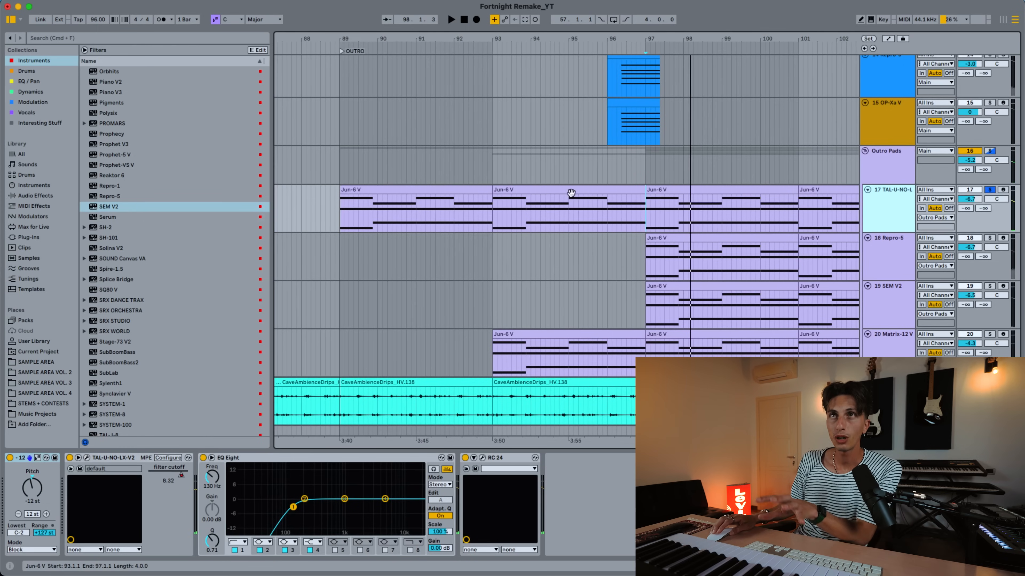
pyautogui.click(466, 192)
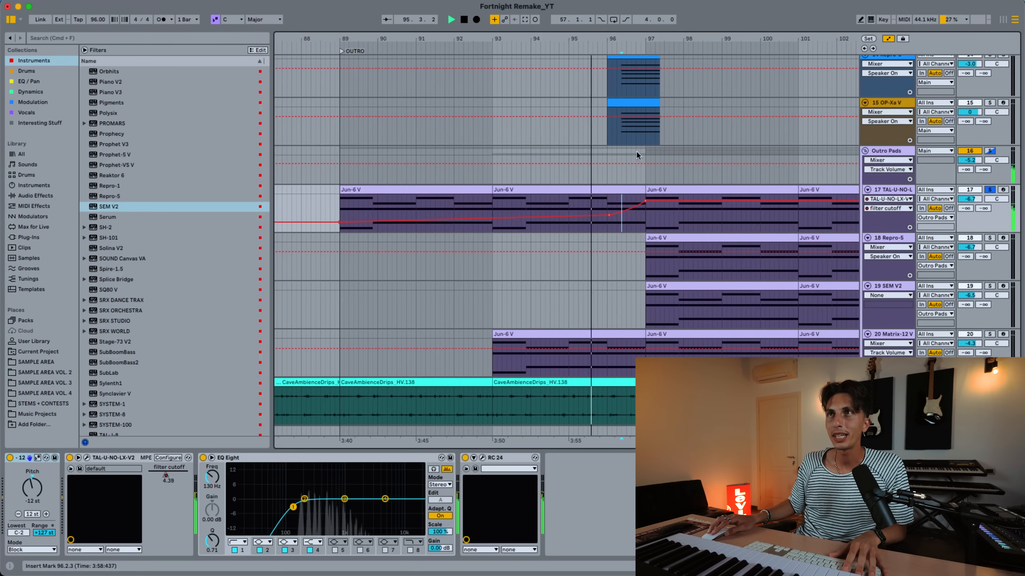
pyautogui.scroll(1, 638, 153)
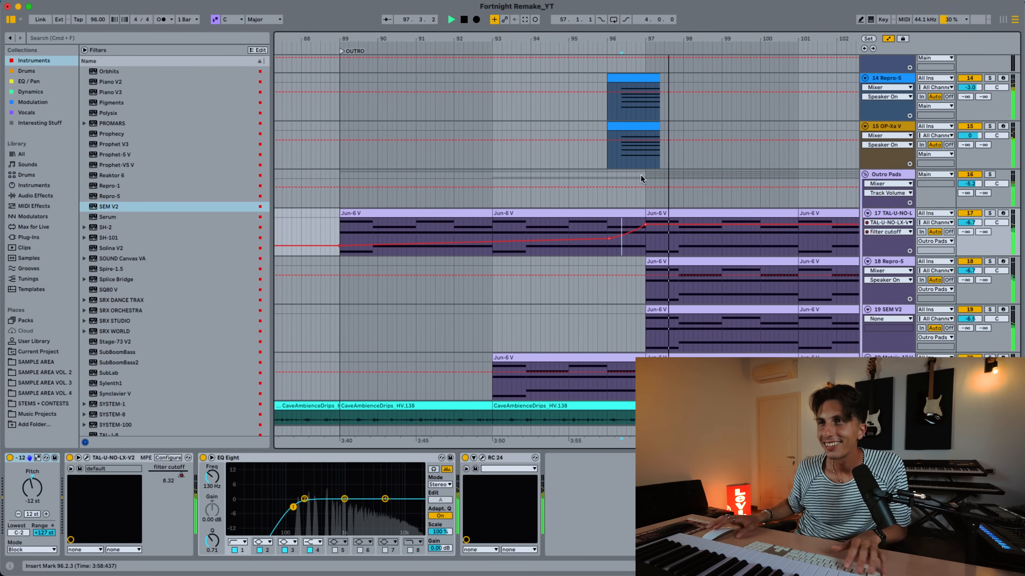
# Play the Matrix-12 V2 outro pad soloed from bar 93 and hide the automation lanes
pyautogui.click(889, 356)
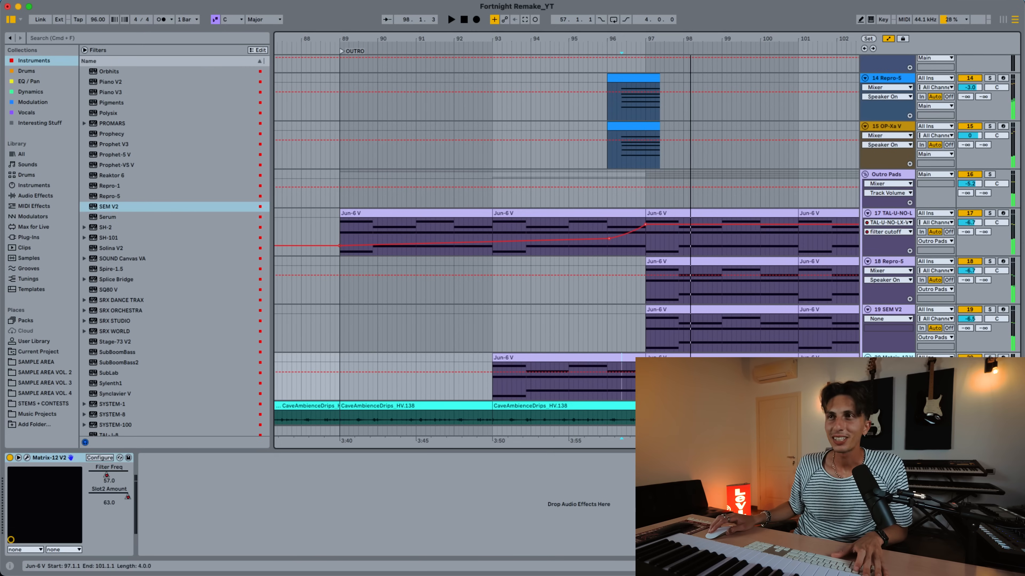
pyautogui.scroll(1, 648, 358)
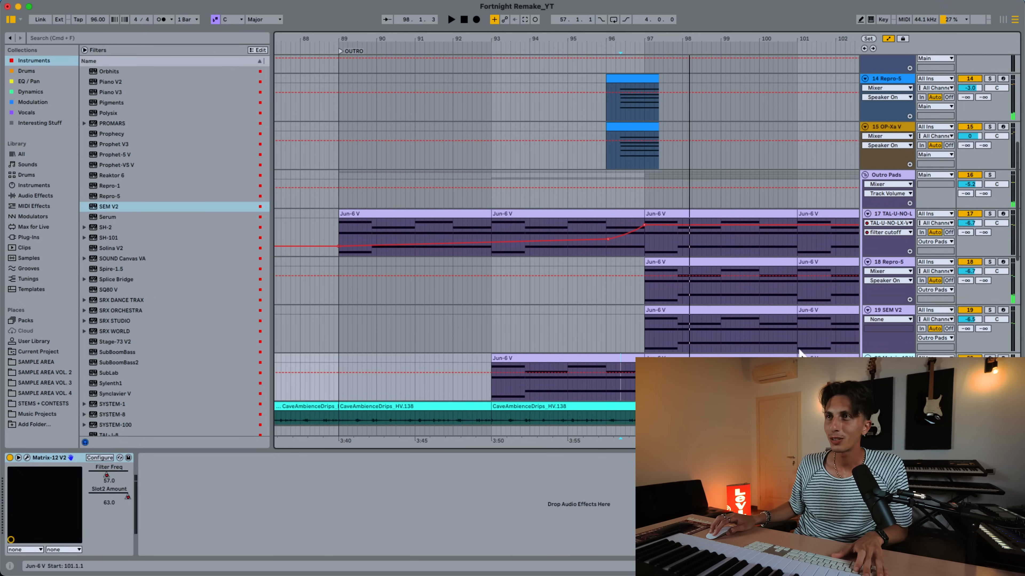
pyautogui.click(517, 358)
pyautogui.press('space')
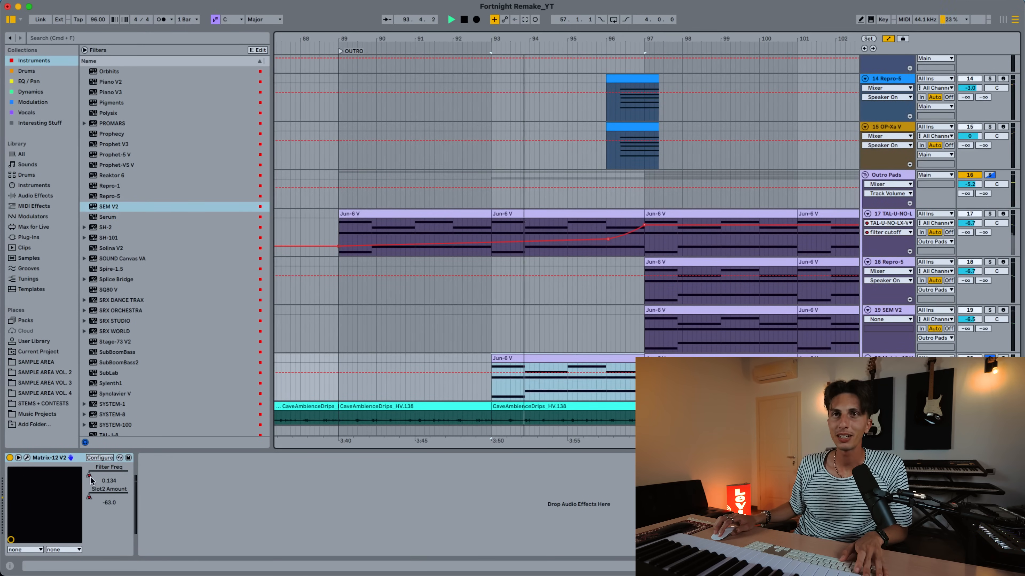
pyautogui.press('a')
pyautogui.click(606, 385)
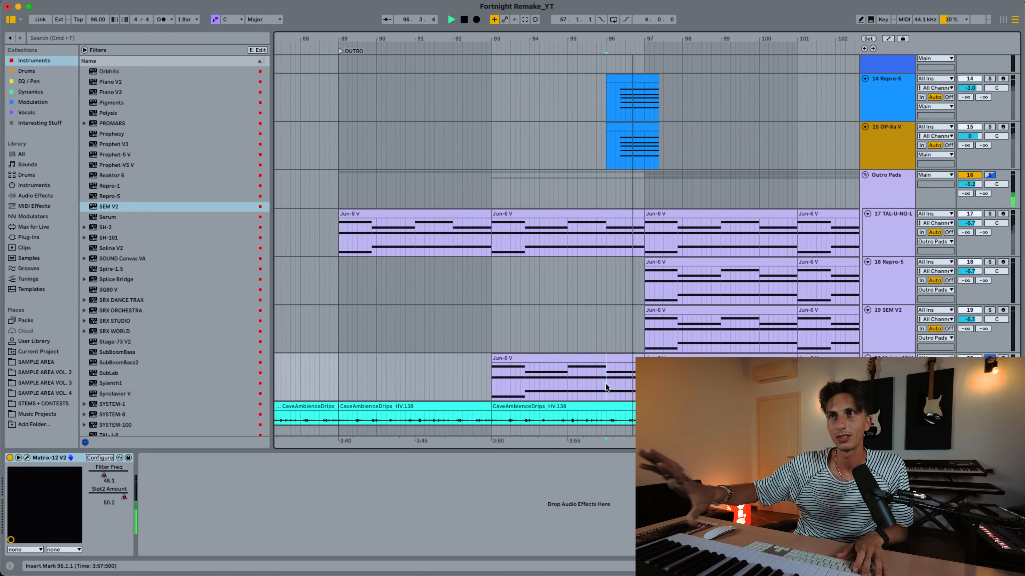
pyautogui.press('s')
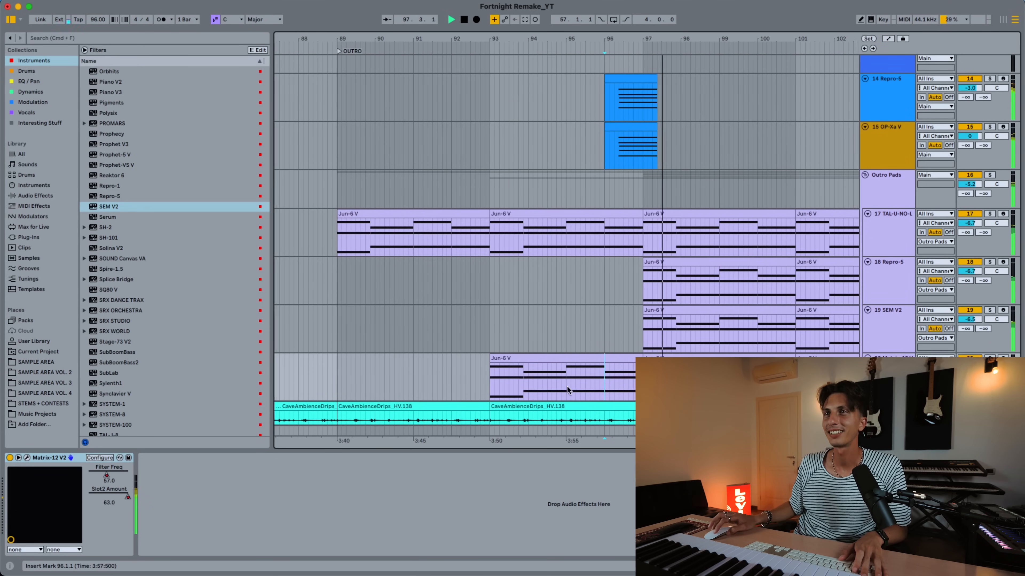
# Play the SEM V2 outro pad on track 19 soloed from bar 97 and show its synth window
pyautogui.hscroll(3, 567, 386)
pyautogui.press('s')
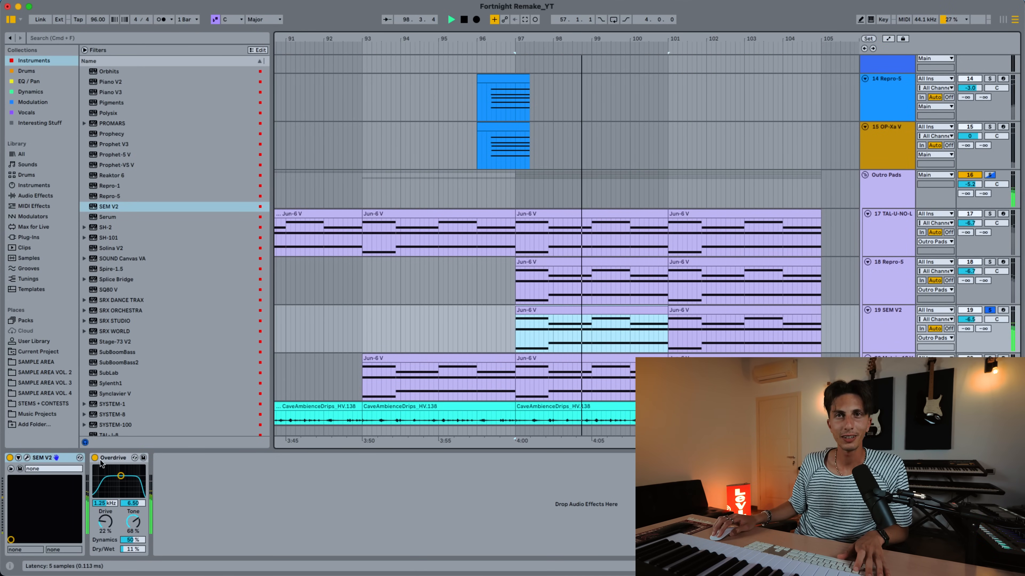
pyautogui.click(27, 458)
pyautogui.click(27, 458)
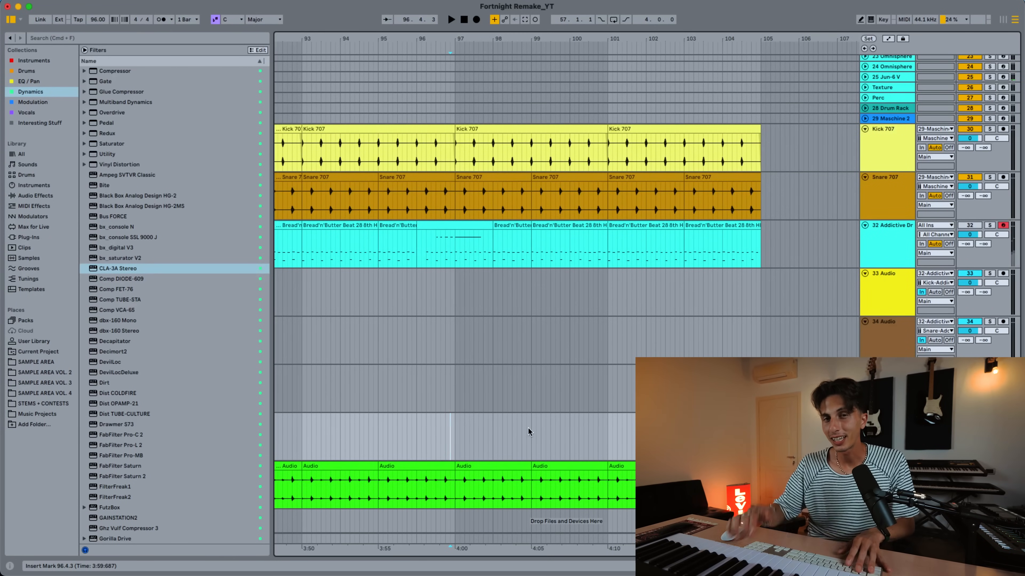
# Play the outro drums, auditioning the BellRide cymbal, CrispyThree crash and KSHMR Chinese Gong layers from bar 97
pyautogui.press('space')
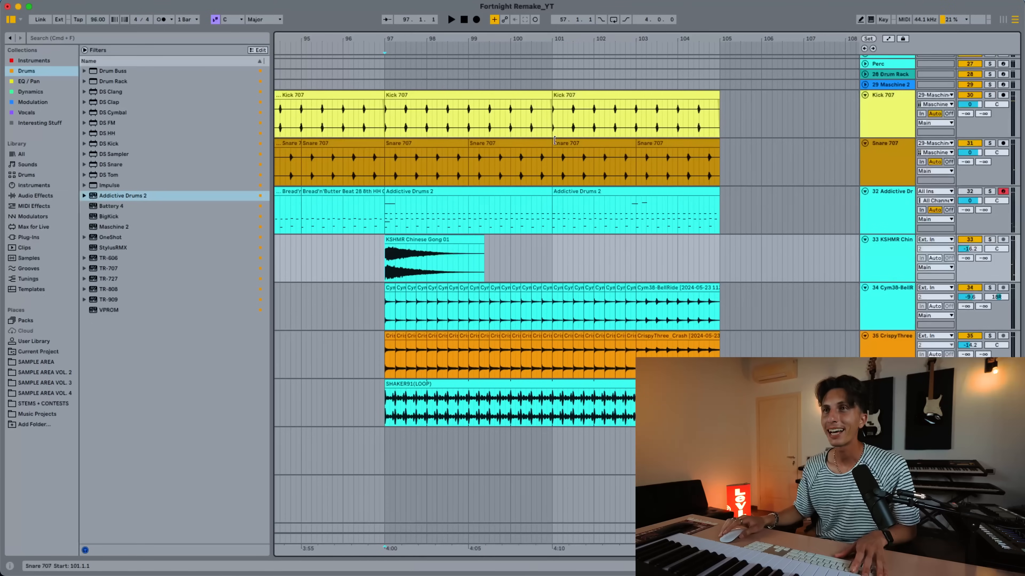
pyautogui.click(882, 298)
pyautogui.click(387, 288)
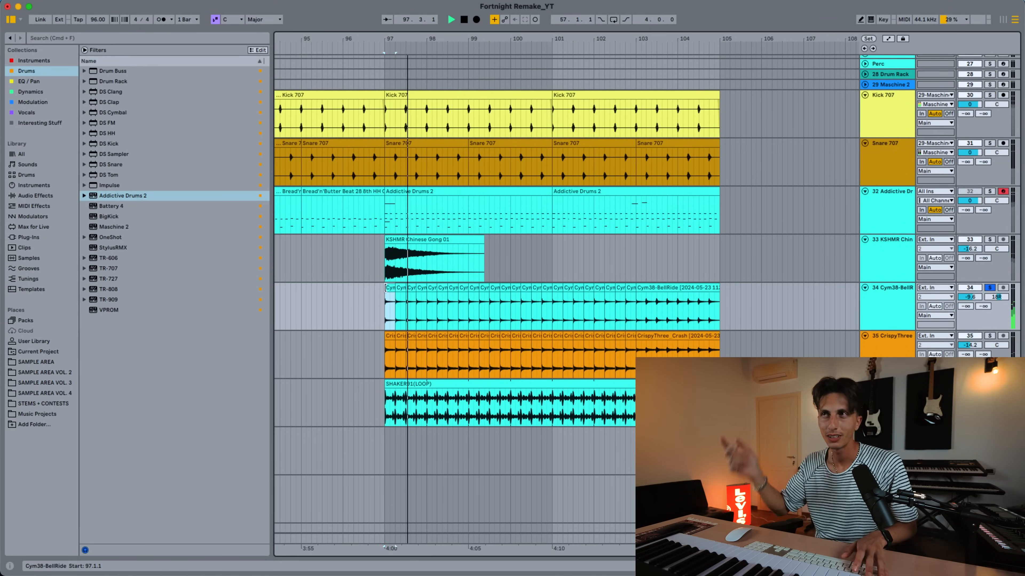
pyautogui.click(391, 336)
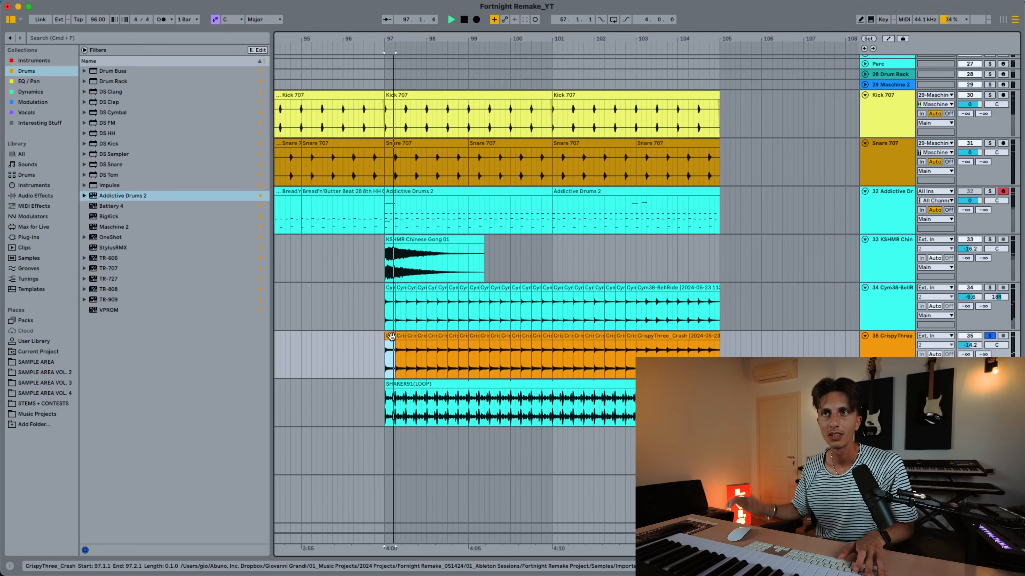
pyautogui.click(416, 238)
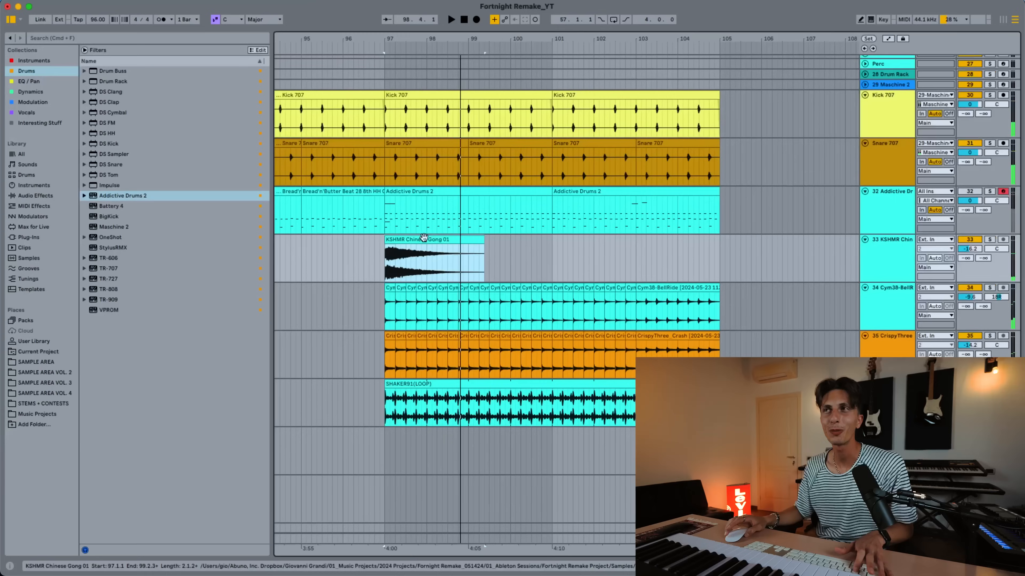
pyautogui.click(369, 259)
pyautogui.press('space')
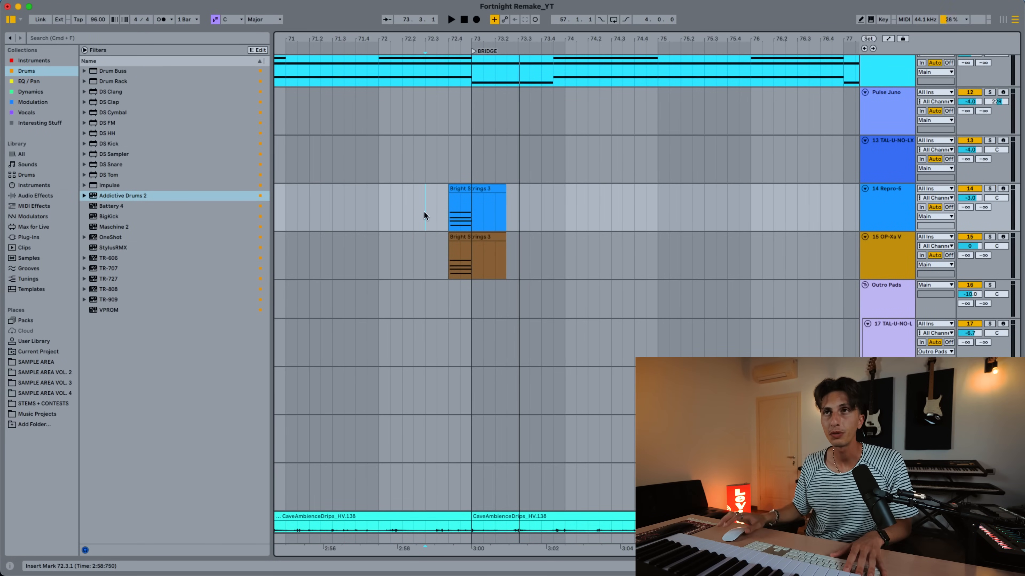
# Resample the bridge synth stab onto audio track 16 and fade in the recorded clip leading up to bar 73
pyautogui.press('space')
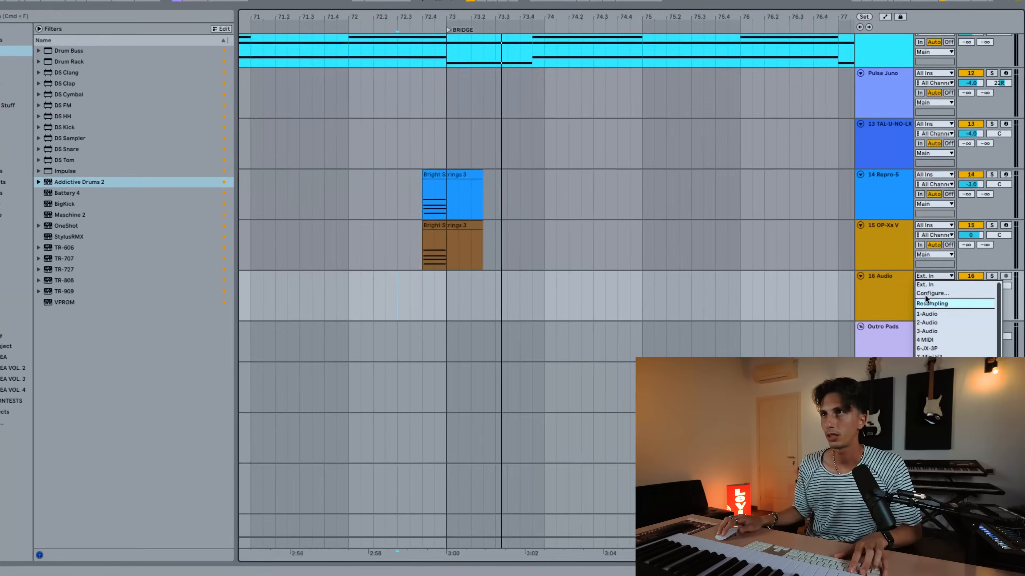
pyautogui.click(948, 298)
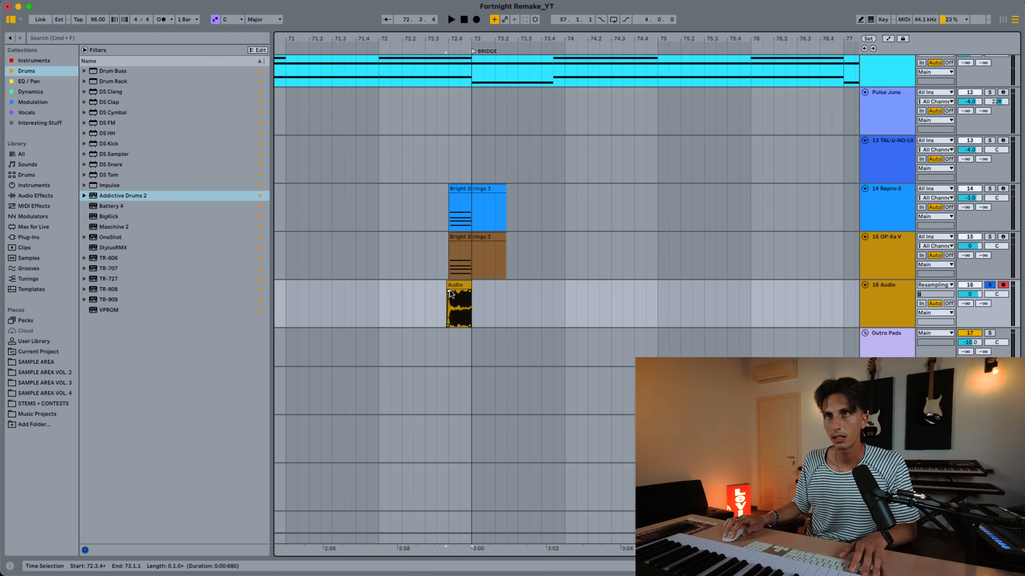
pyautogui.moveTo(448, 291); pyautogui.dragTo(464, 291)
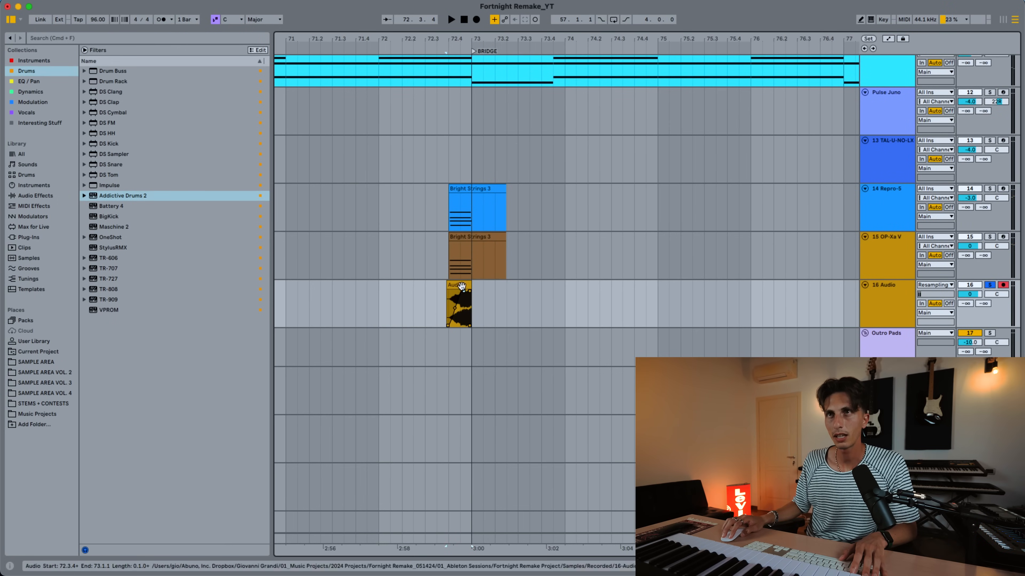
pyautogui.moveTo(448, 40); pyautogui.dragTo(448, 105)
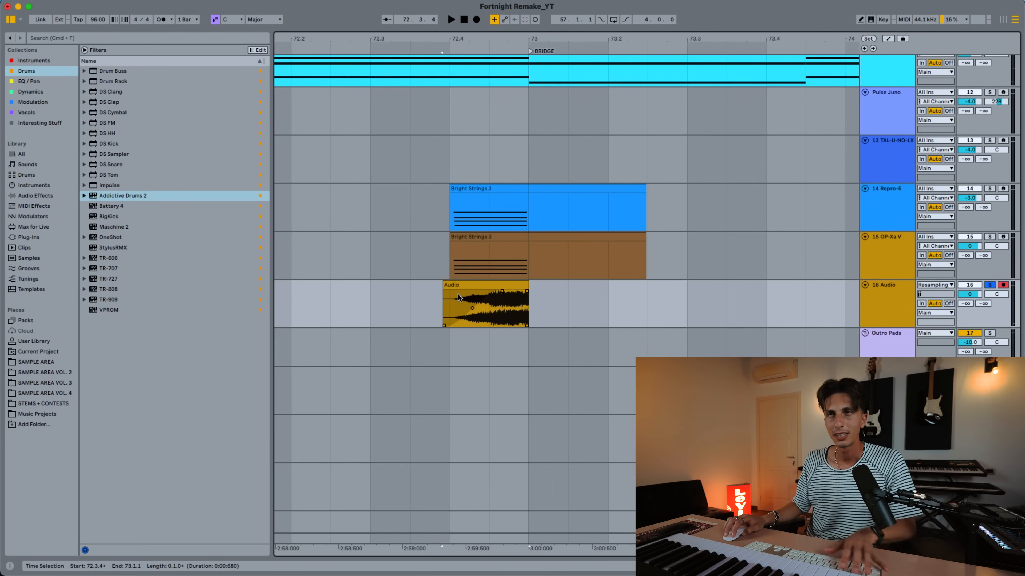
pyautogui.click(370, 289)
pyautogui.press('space')
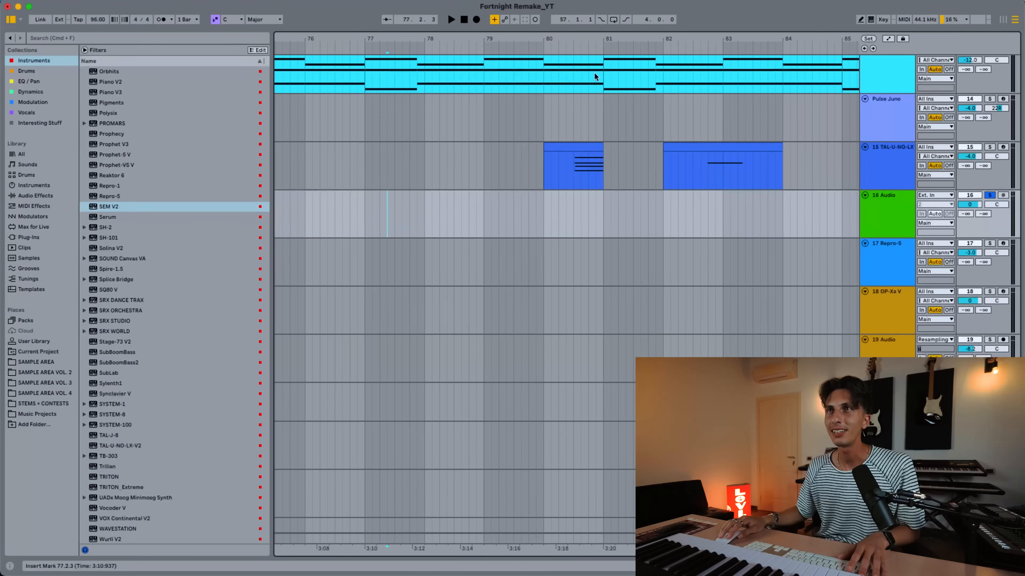
# Record the soloed TAL-U-NO-LX stab from bar 80.3 onto audio track 16 using Resampling as its input
pyautogui.click(570, 167)
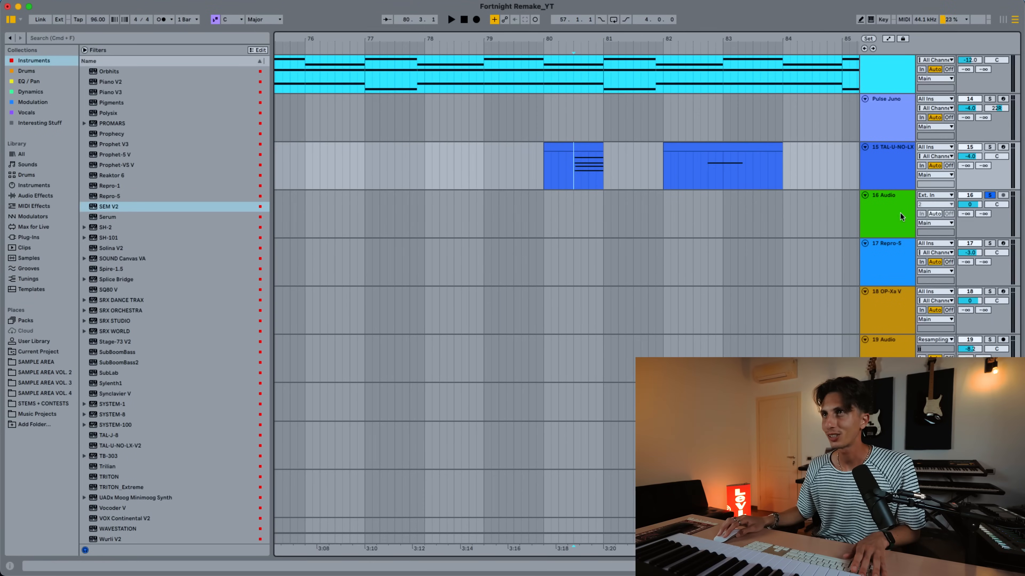
pyautogui.click(944, 197)
pyautogui.click(939, 221)
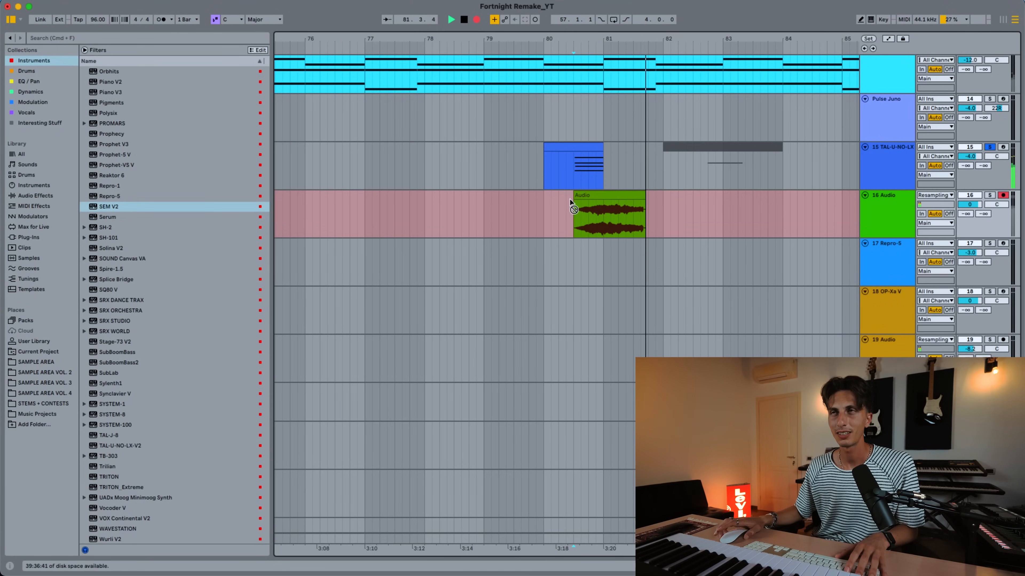
# Reverse the resampled tail clip on track 16 and move it about four bars earlier, to around bar 77
pyautogui.click(629, 171)
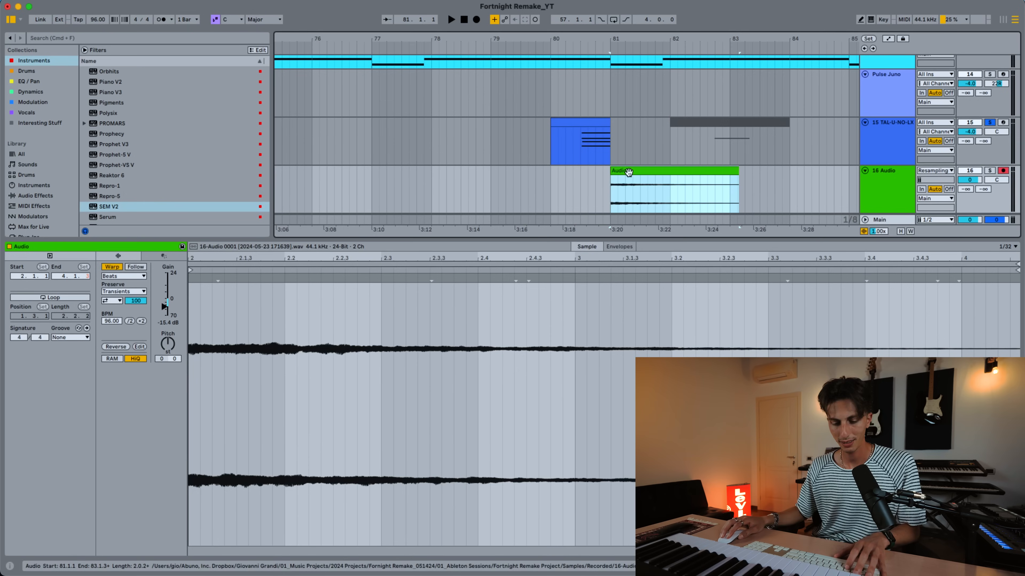
pyautogui.press('r')
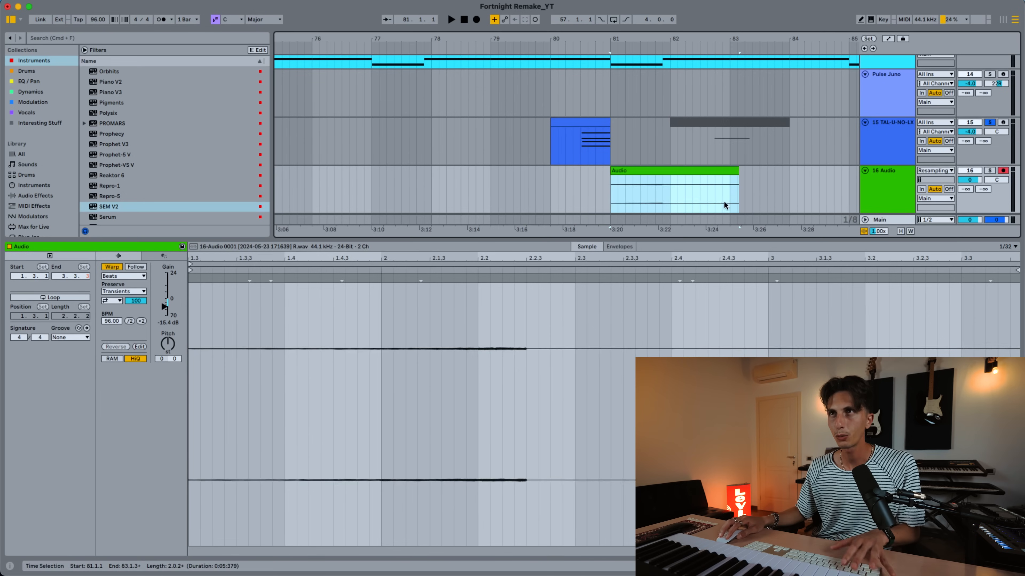
pyautogui.click(694, 187)
pyautogui.moveTo(696, 170); pyautogui.dragTo(423, 169)
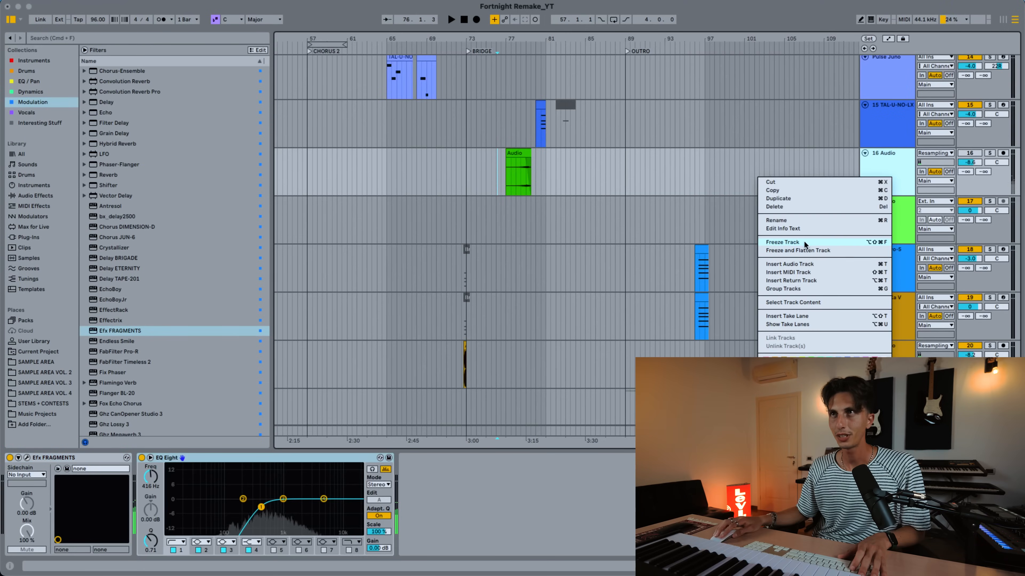
# Freeze audio track 16 with its Efx FRAGMENTS texture and split the freeze-tail clip on track 17 at the OUTRO marker
pyautogui.click(804, 243)
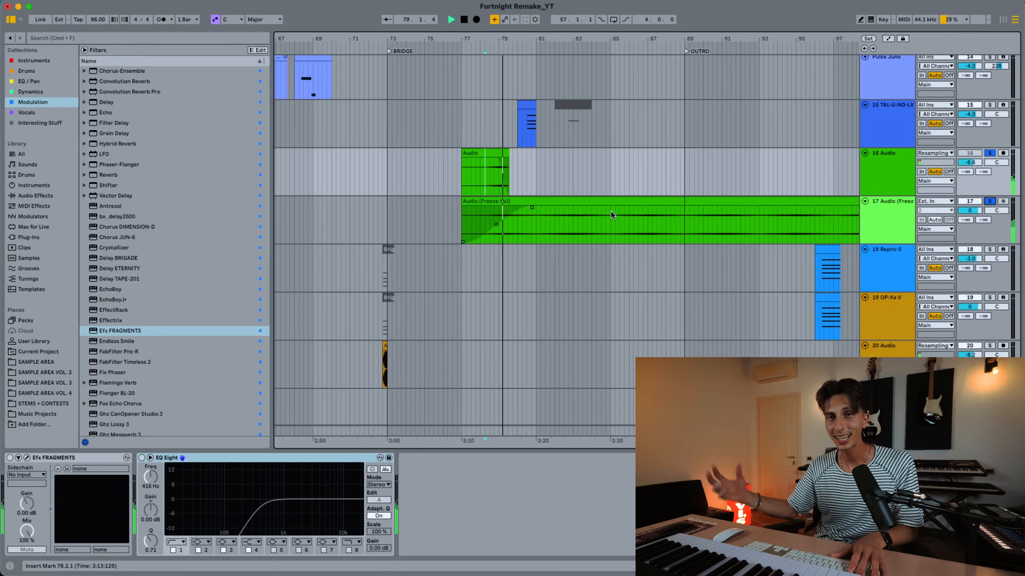
pyautogui.click(572, 225)
pyautogui.click(684, 226)
pyautogui.press('cmd+e')
pyautogui.scroll(-5, 716, 60)
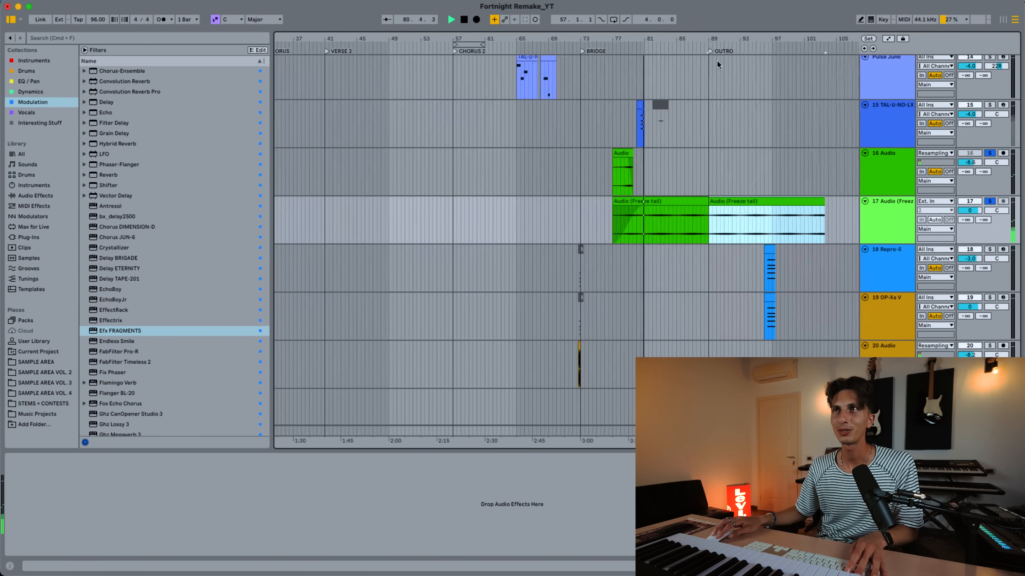
# Clear the freeze tail on track 17 past bar 96.4.3 and repeat its eight-bar clip across Chorus 2 and the bridge
pyautogui.moveTo(771, 226); pyautogui.dragTo(841, 218)
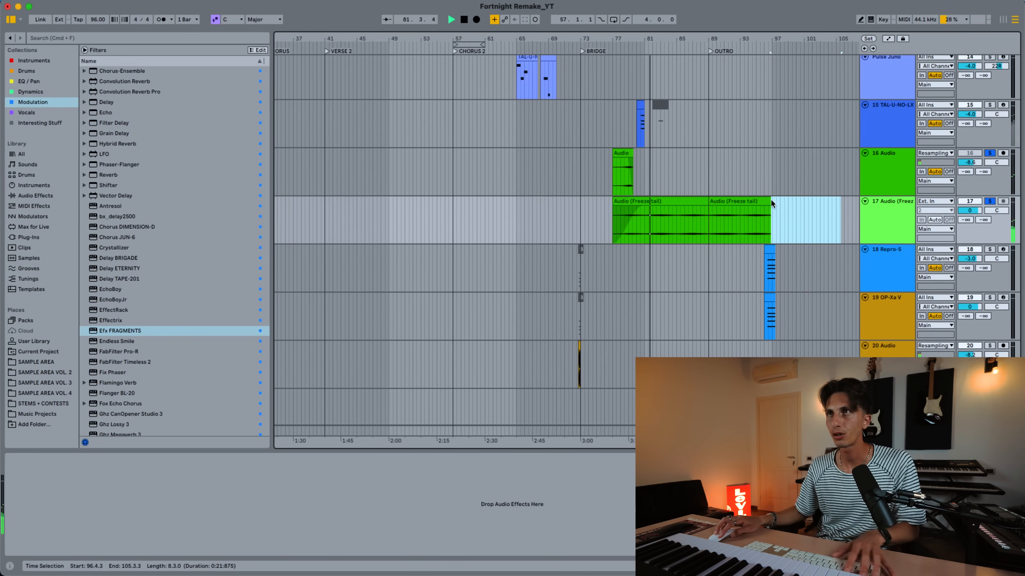
pyautogui.click(769, 201)
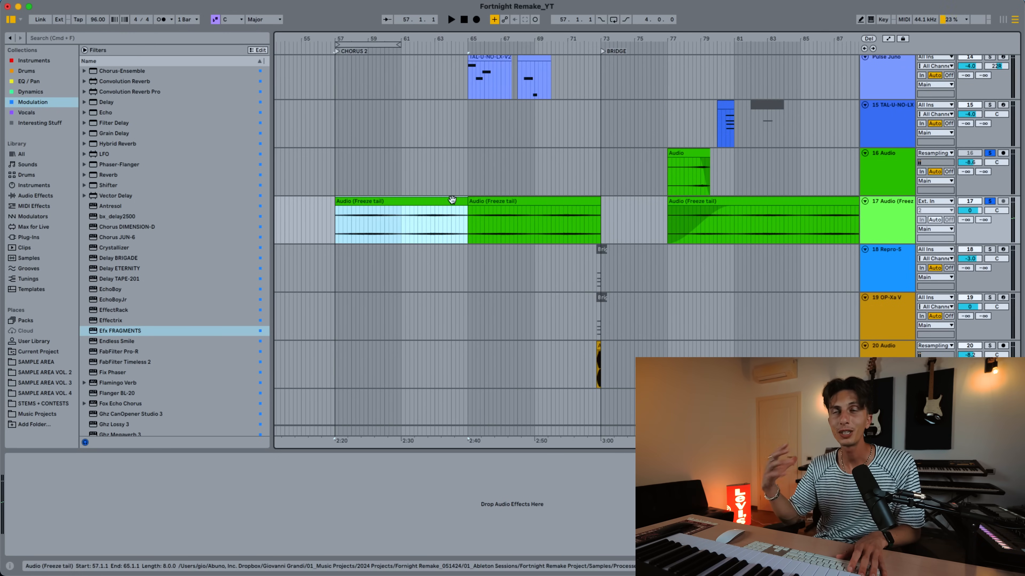
pyautogui.click(532, 201)
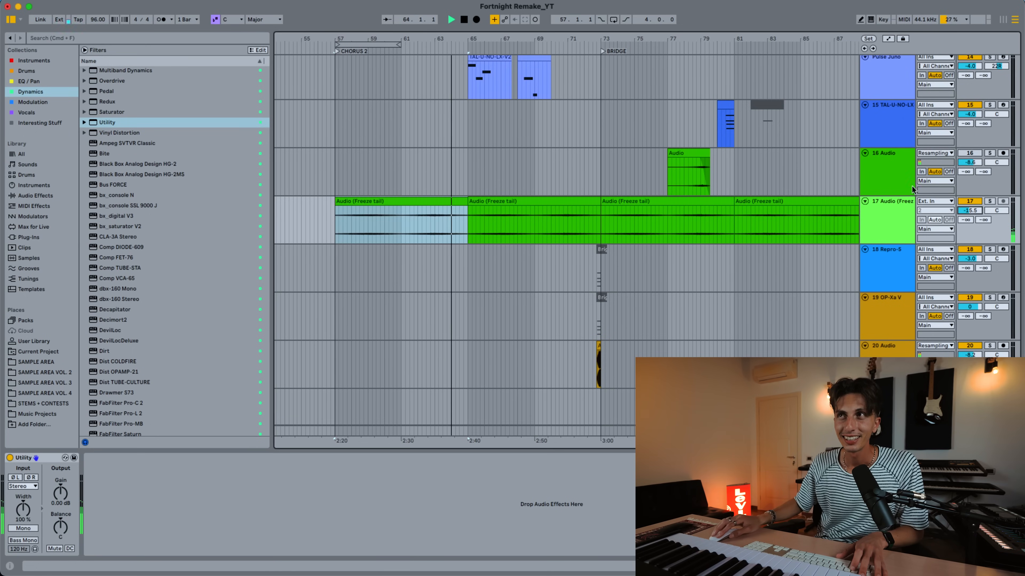
pyautogui.click(967, 202)
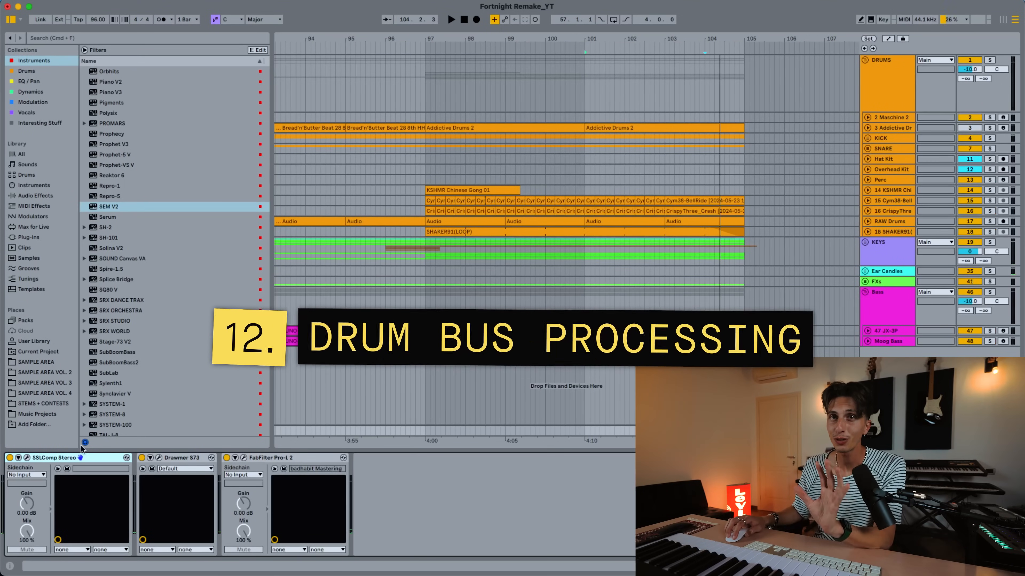
# Add the UADx Fairchild 670 Compressor from the Dynamics collection to the DRUMS group
pyautogui.doubleClick(394, 451)
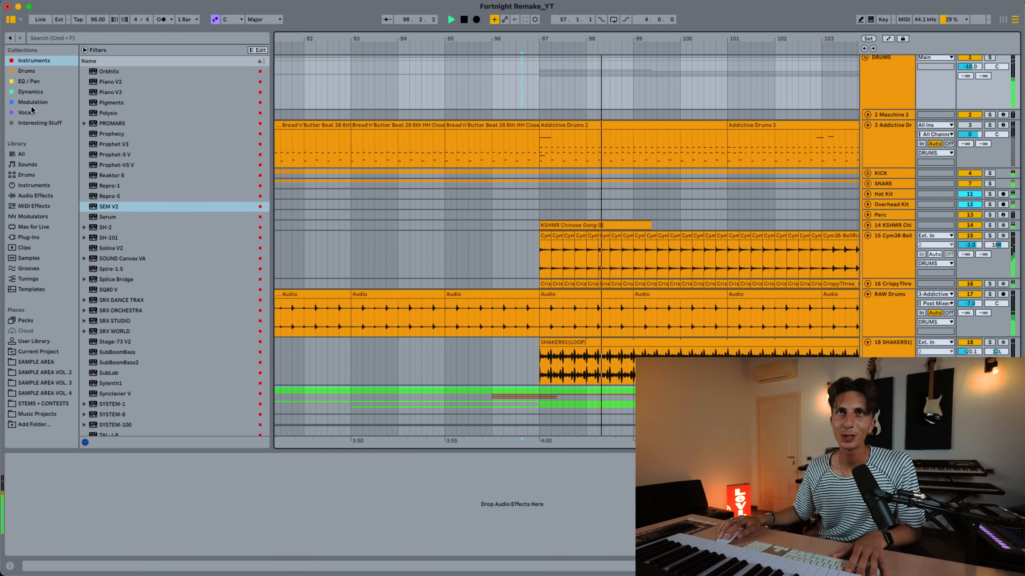
pyautogui.click(30, 92)
pyautogui.scroll(-15, 158, 391)
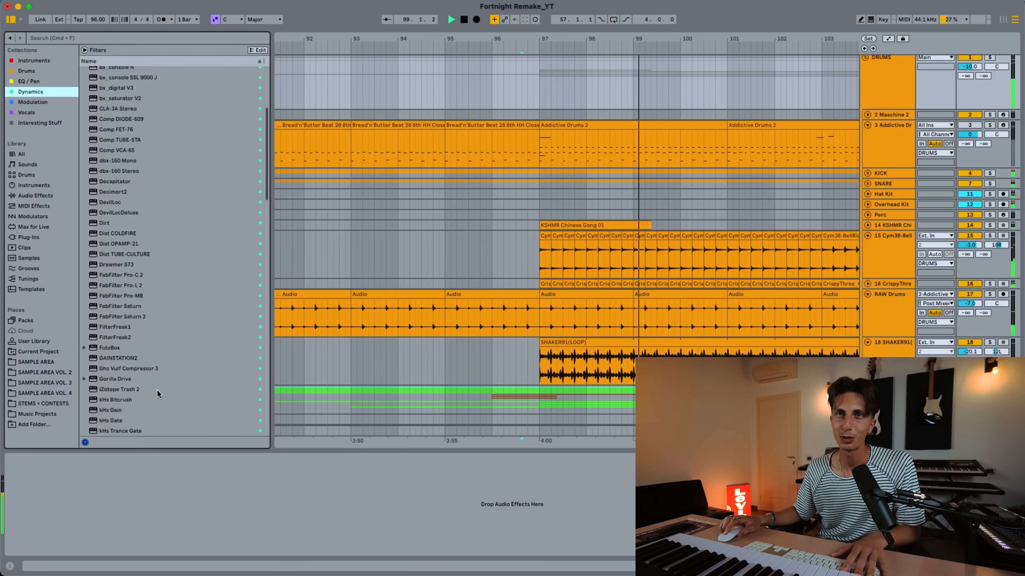
pyautogui.scroll(-10, 158, 391)
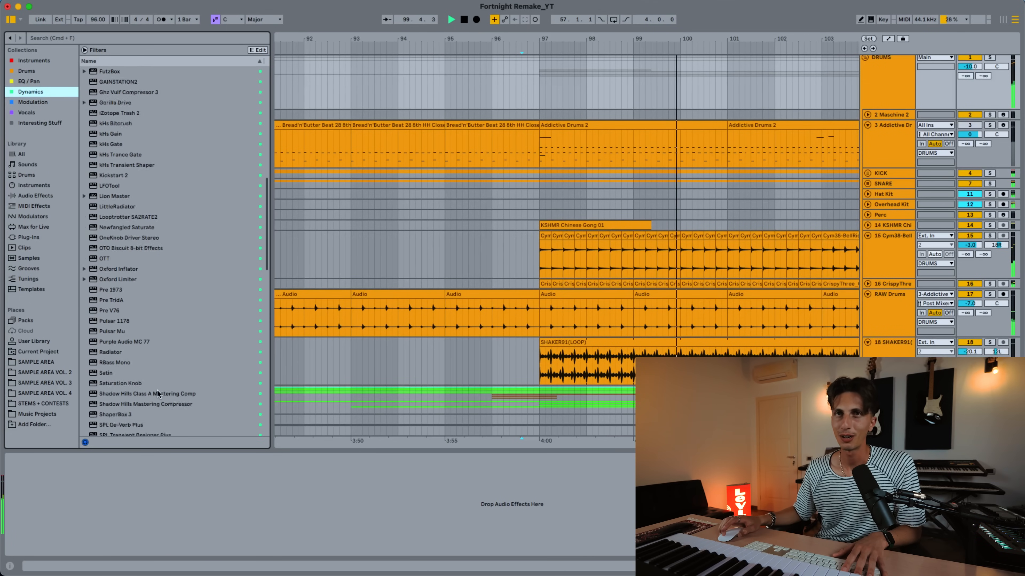
pyautogui.scroll(-7, 157, 391)
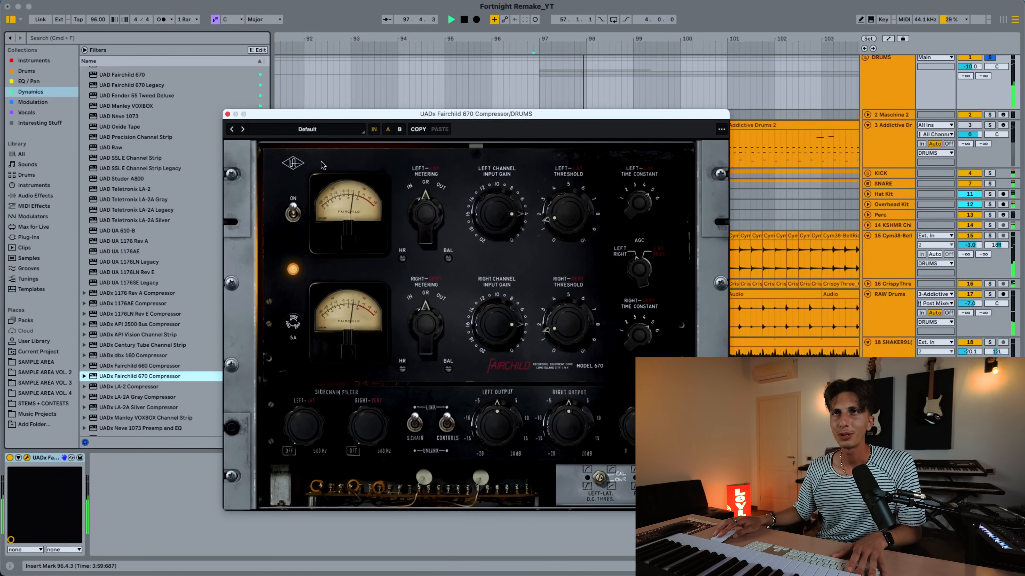
# Load the Get On The Drum Bus preset in the Fairchild 670, compare the drums with it bypassed, and close its window
pyautogui.click(309, 133)
pyautogui.click(131, 207)
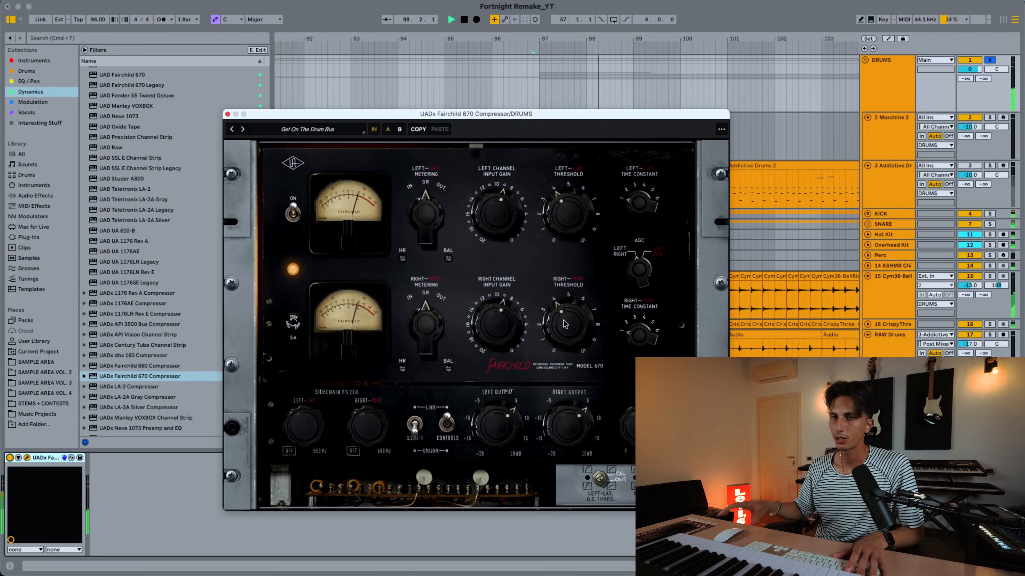
pyautogui.click(9, 459)
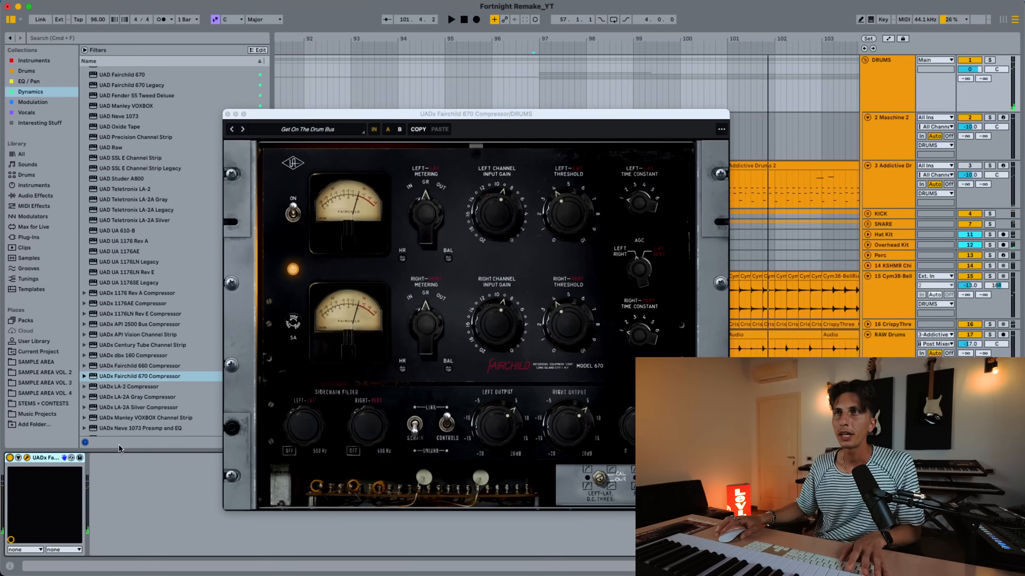
pyautogui.press('space')
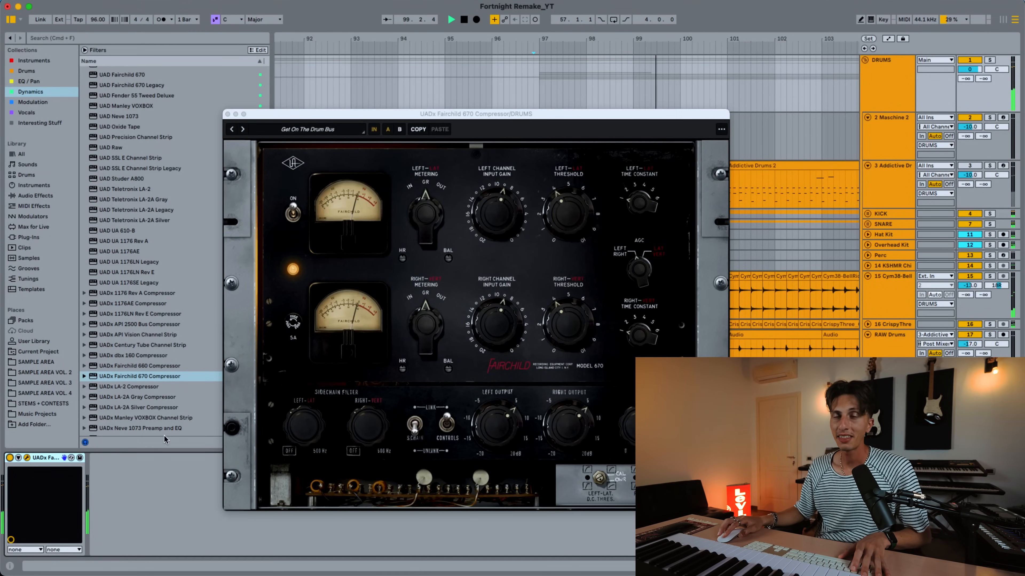
pyautogui.click(227, 114)
pyautogui.scroll(-5, 522, 197)
pyautogui.scroll(-2, 521, 198)
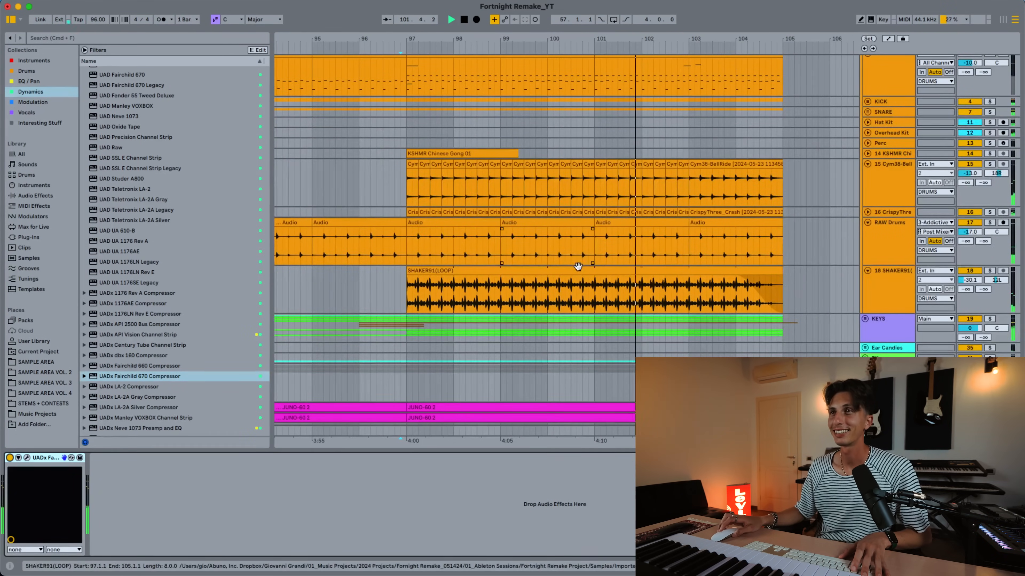